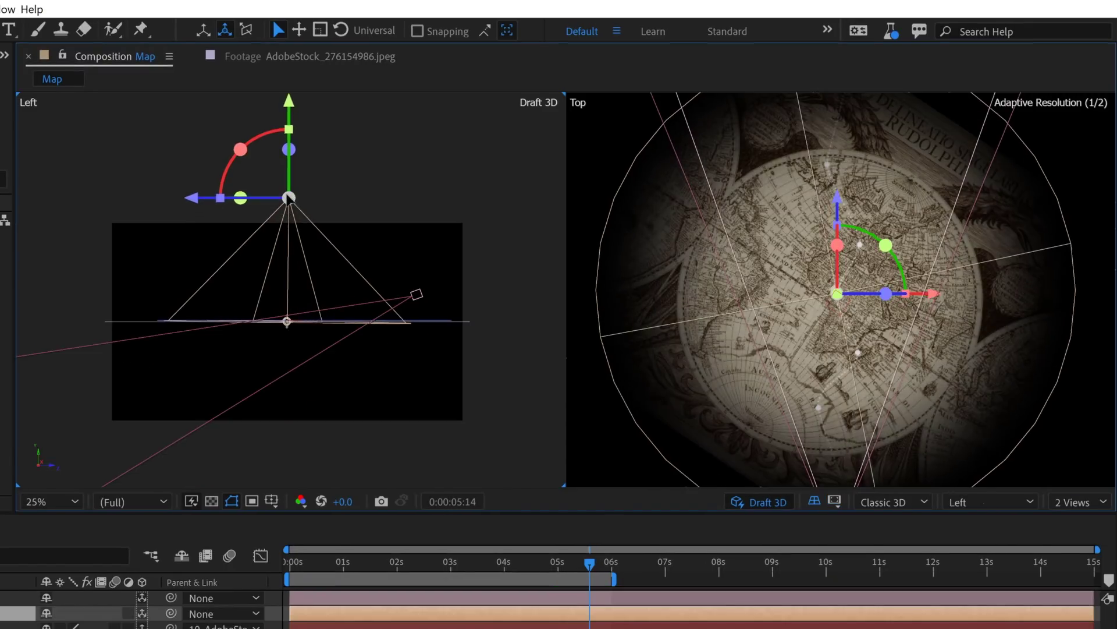
Lower Spot Light 1 over the map in the Left view.
left_click_drag(289, 198, 286, 218)
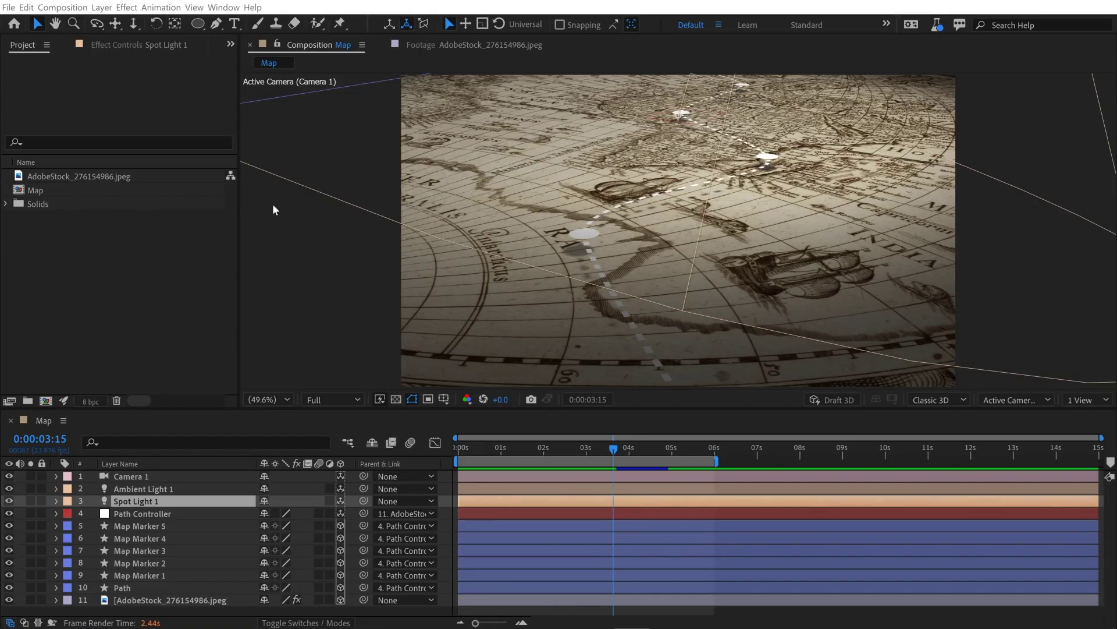
Set the preview resolution to Third and switch on Draft 3D.
left_click(343, 398)
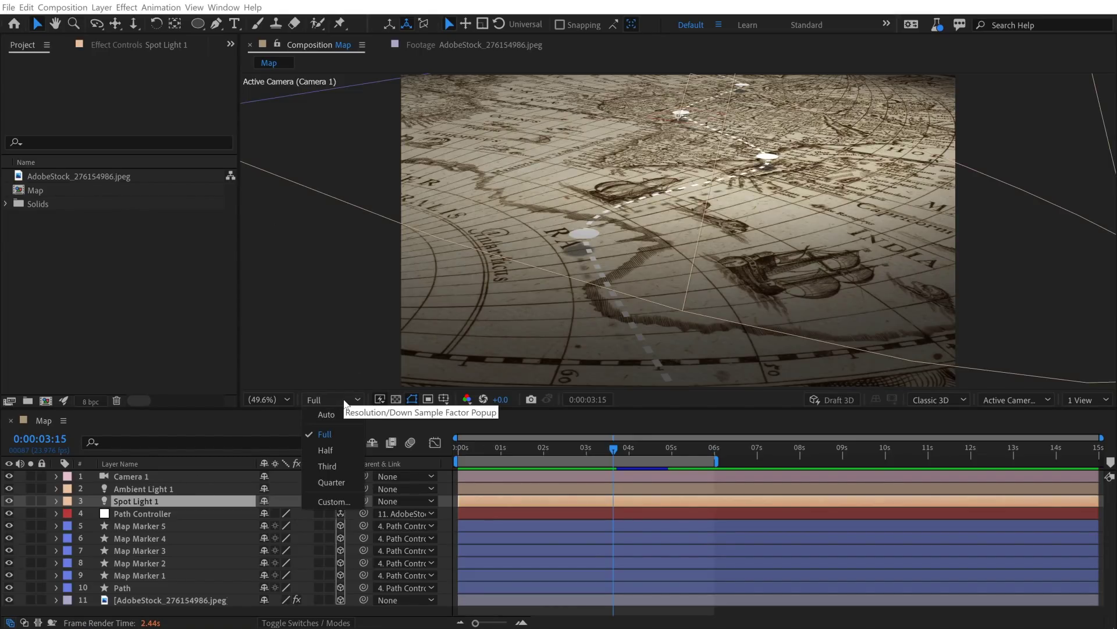
left_click(335, 467)
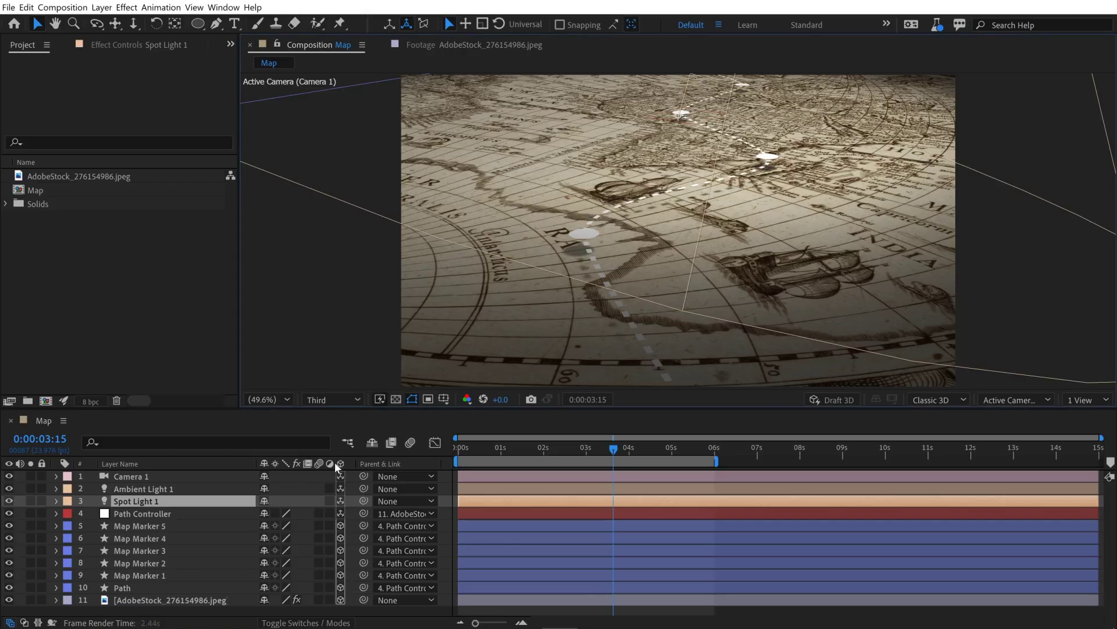
left_click(838, 401)
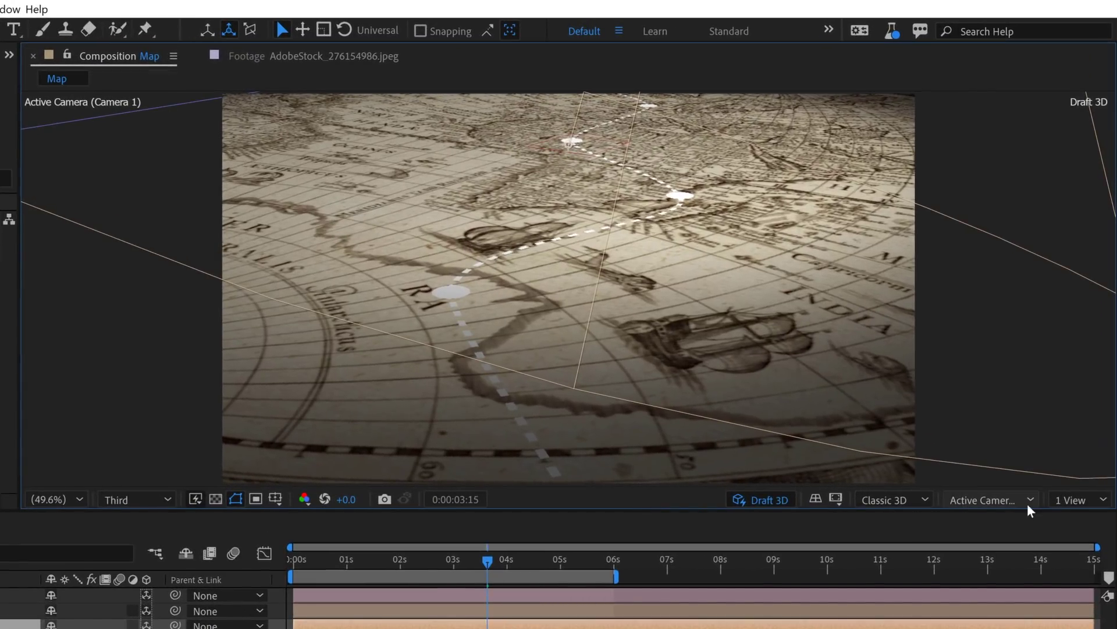
Switch the viewer to a 2 Views layout with Active Camera in the second view.
left_click(1073, 499)
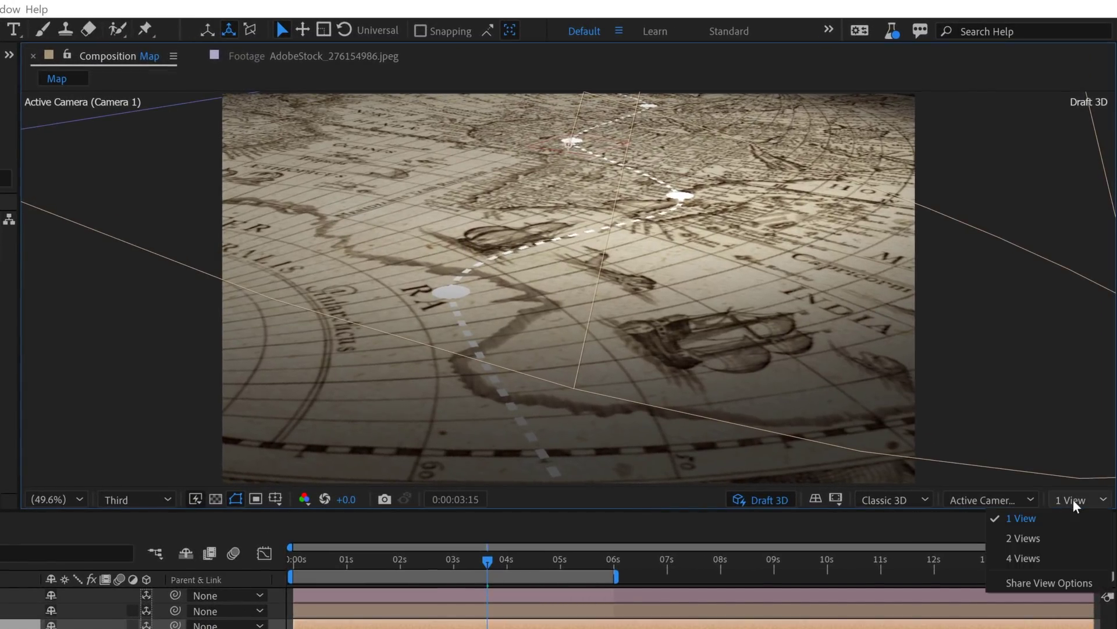
left_click(1040, 536)
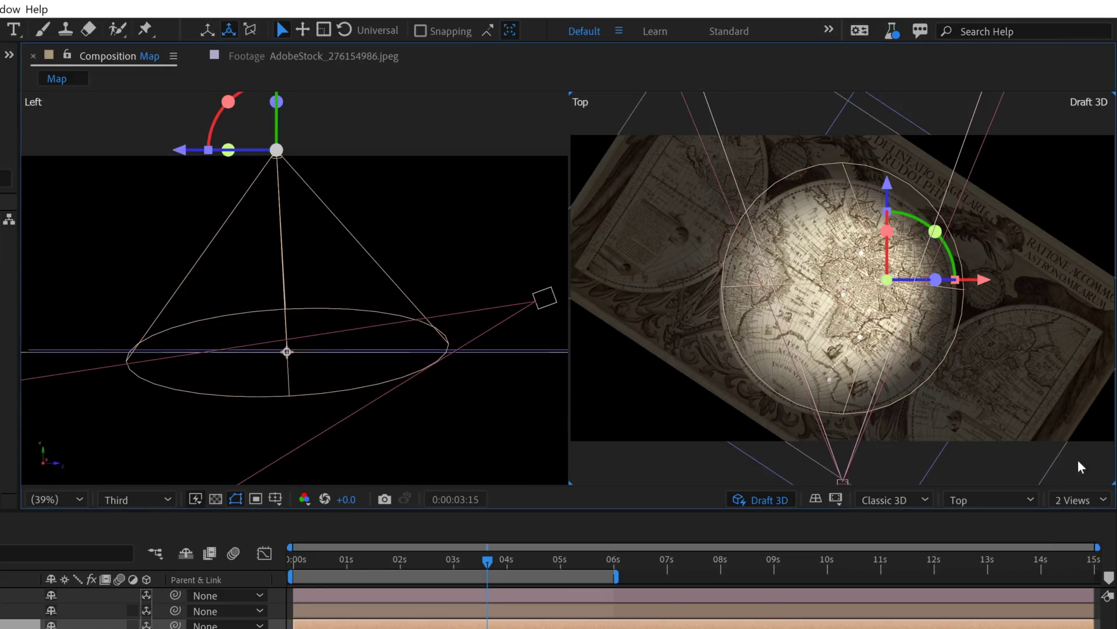
left_click(1018, 499)
left_click(986, 180)
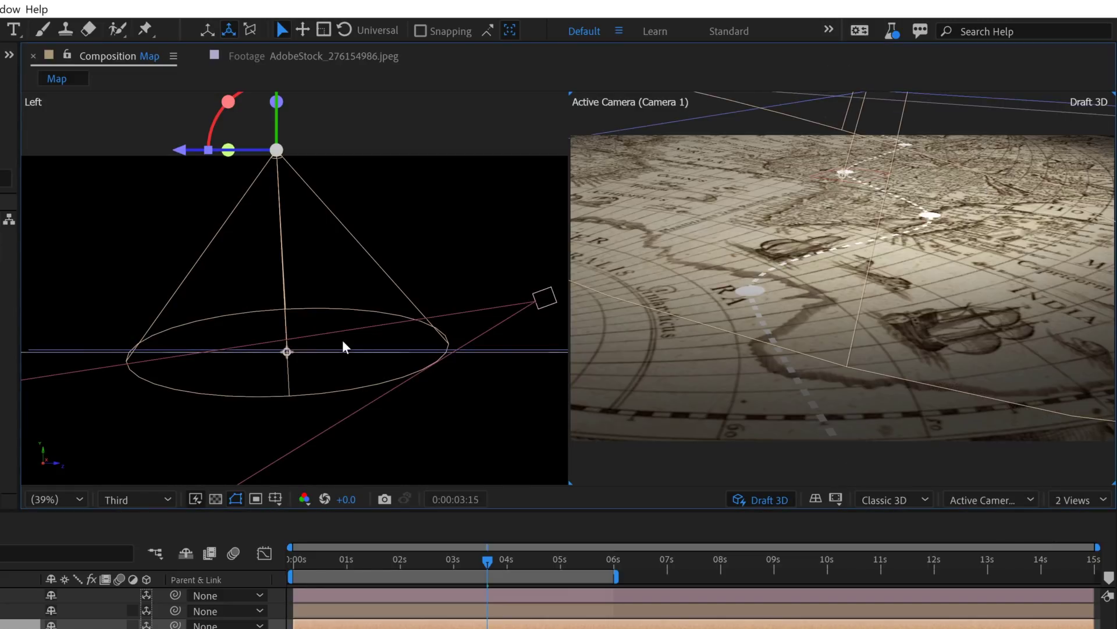
Frame the spot light cone in the Left view at 50% zoom.
left_click(390, 365)
scroll(297, 171, "down", 2)
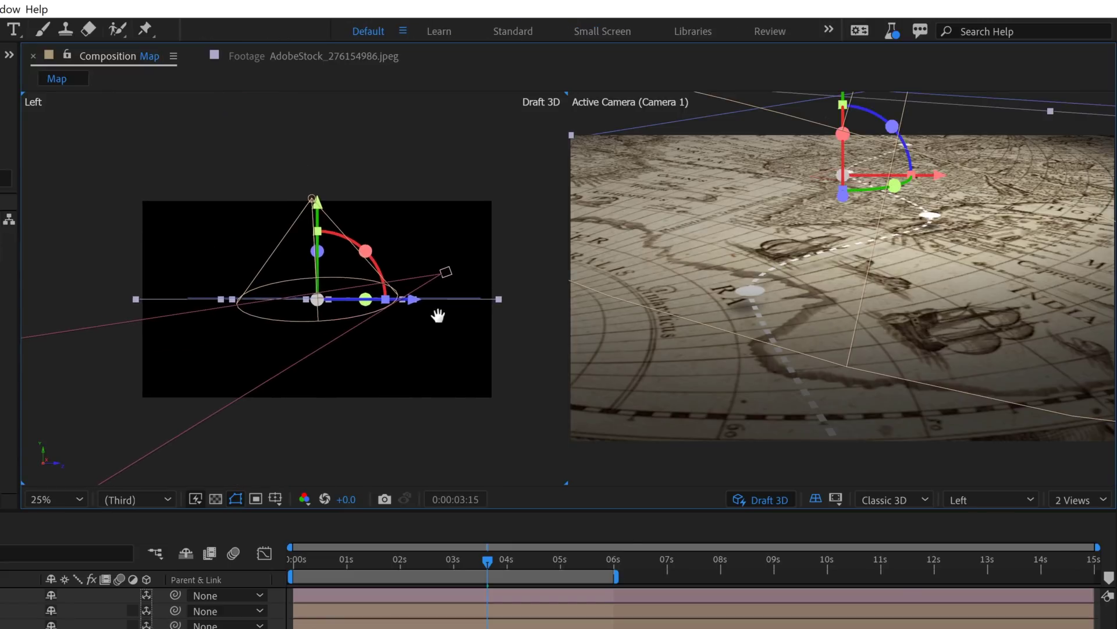
scroll(438, 316, "up", 2)
left_click_drag(386, 314, 256, 324)
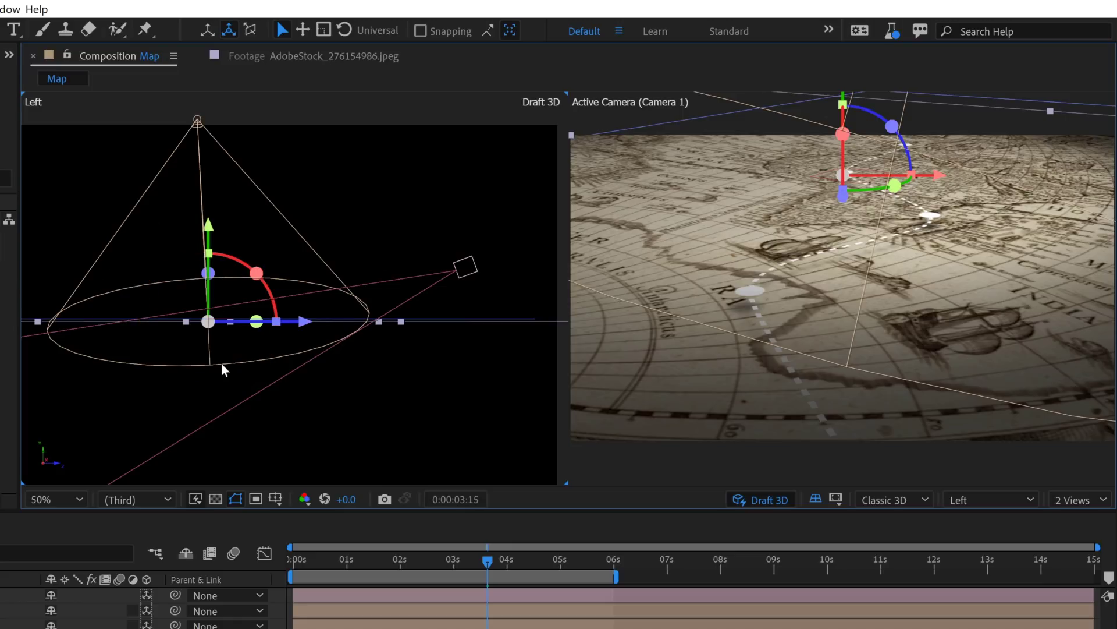
Push Camera 1 along its Z axis in the Left view and switch to World Axis mode.
left_click(465, 267)
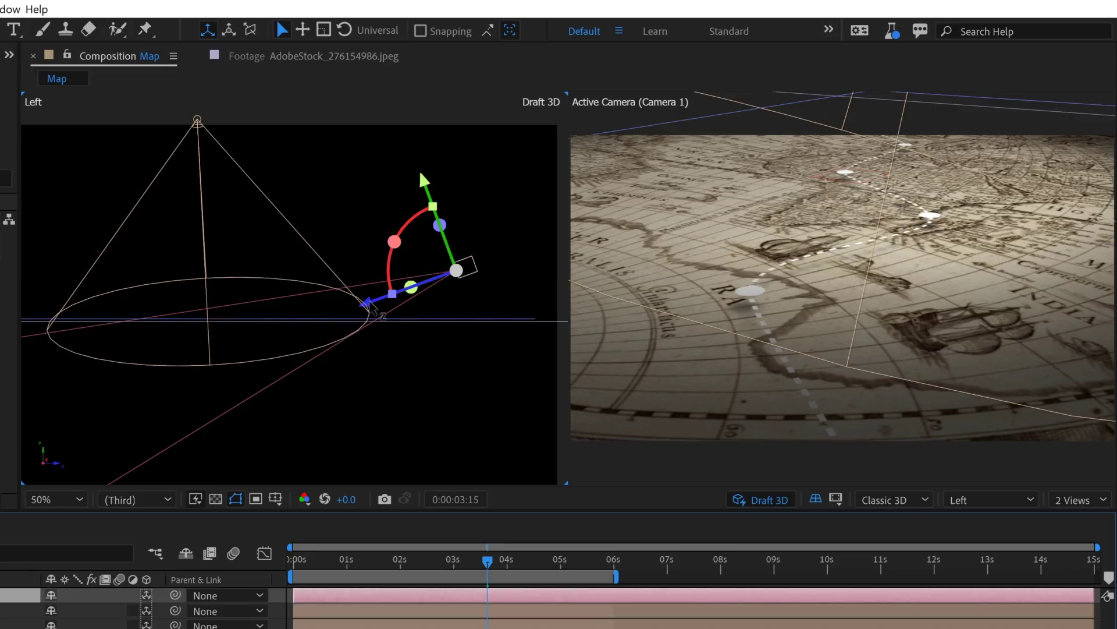
mouse_move(373, 308)
left_mouse_down()
mouse_move(357, 308)
mouse_move(369, 302)
left_mouse_up()
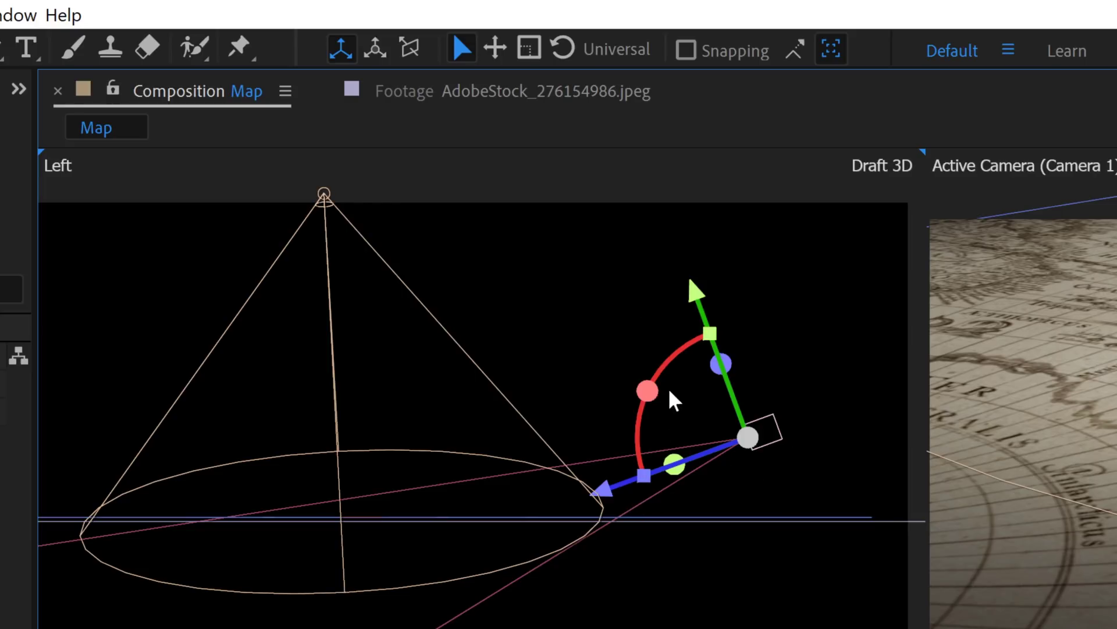
left_click(377, 53)
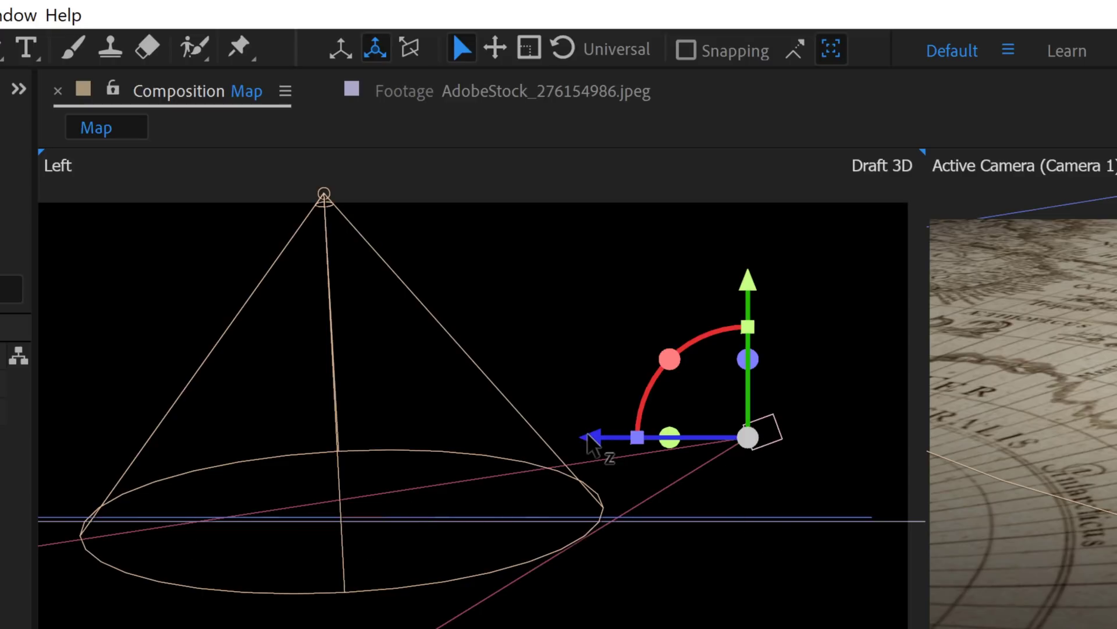
Push Camera 1 forward along Z, closer over the map.
left_click_drag(584, 442, 577, 442)
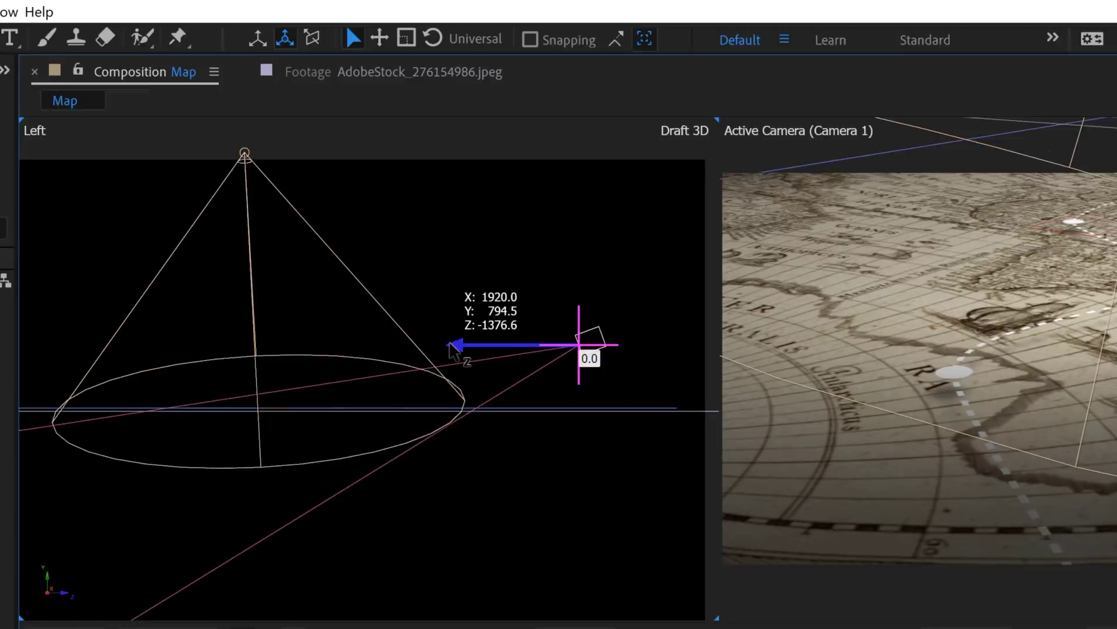
left_click_drag(450, 344, 357, 337)
left_click_drag(277, 271, 396, 265)
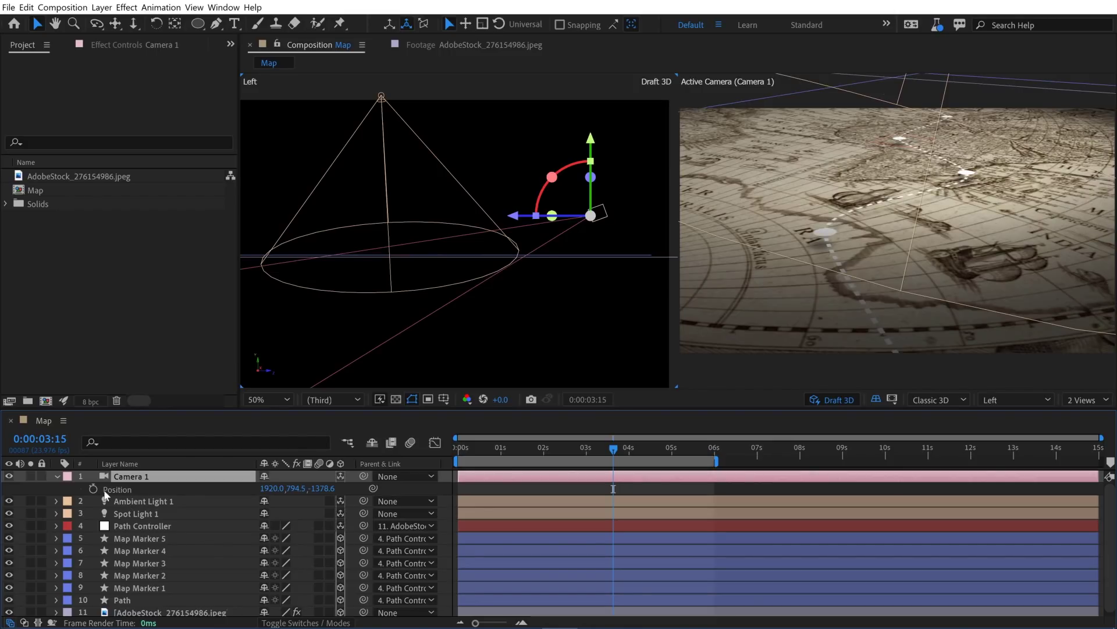
Keyframe Camera 1's Position from Z -1670.6 to -838.6 and extend the work area to 15 s.
left_click(94, 488)
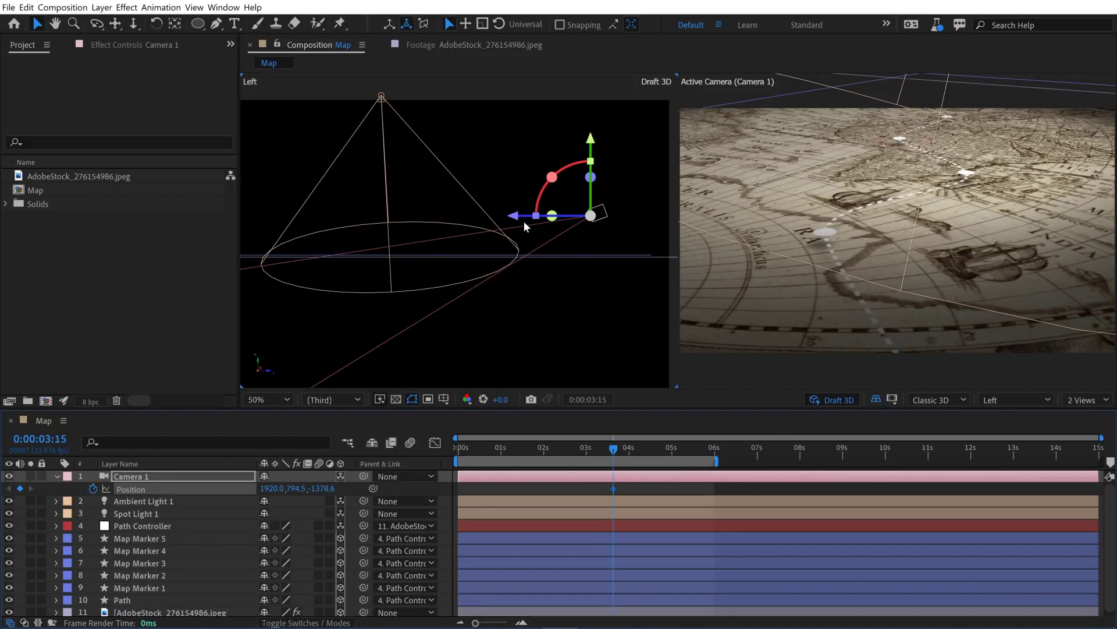
left_click_drag(517, 220, 556, 220)
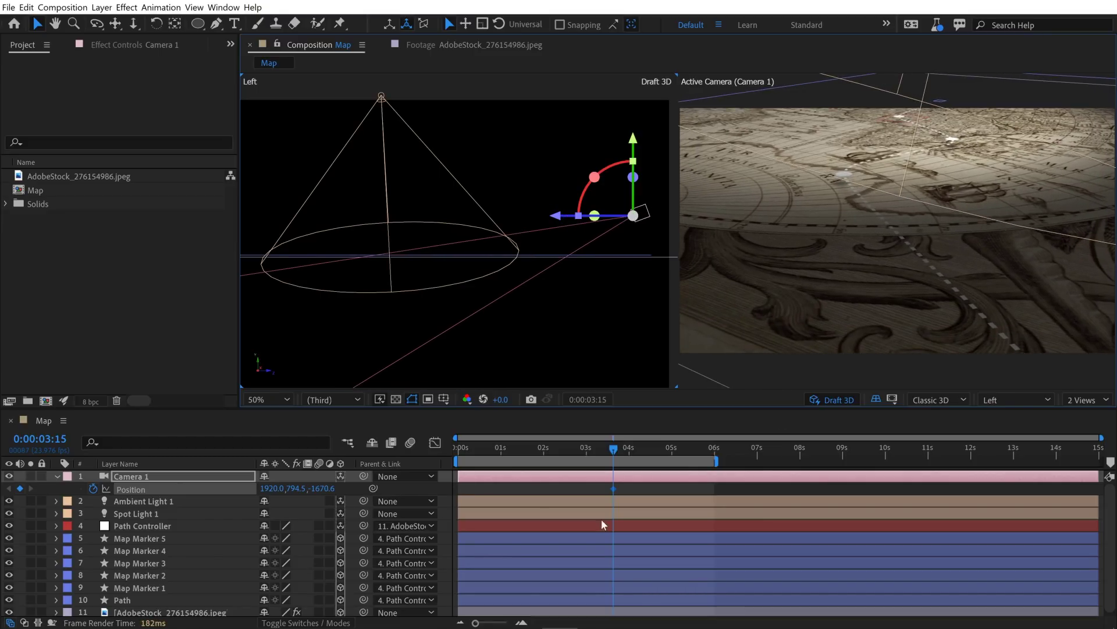
left_click_drag(614, 488, 460, 489)
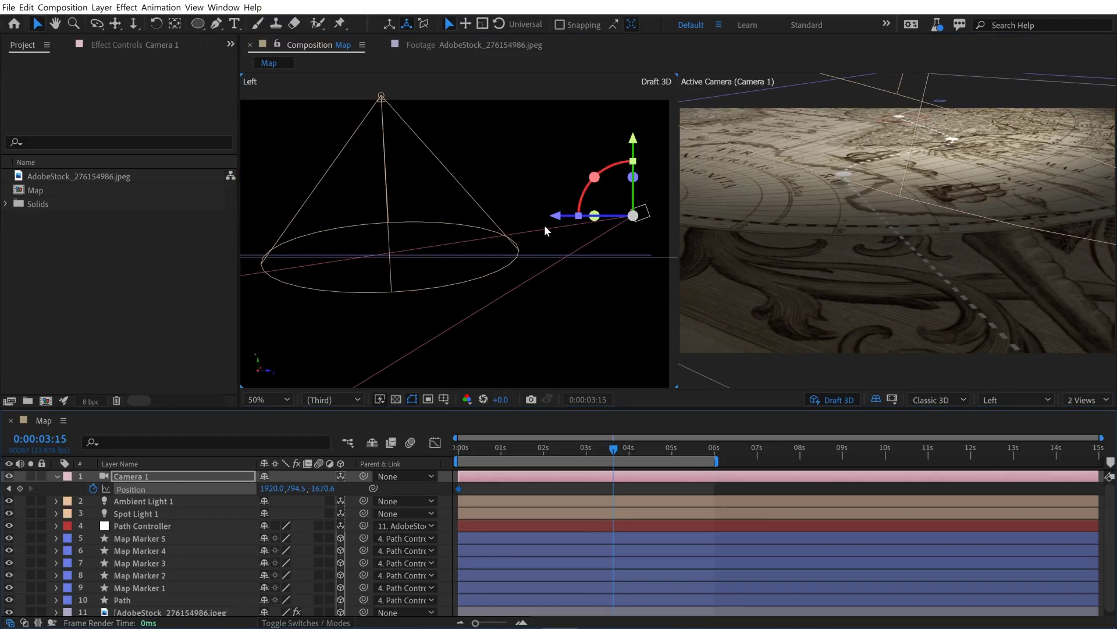
key("comma")
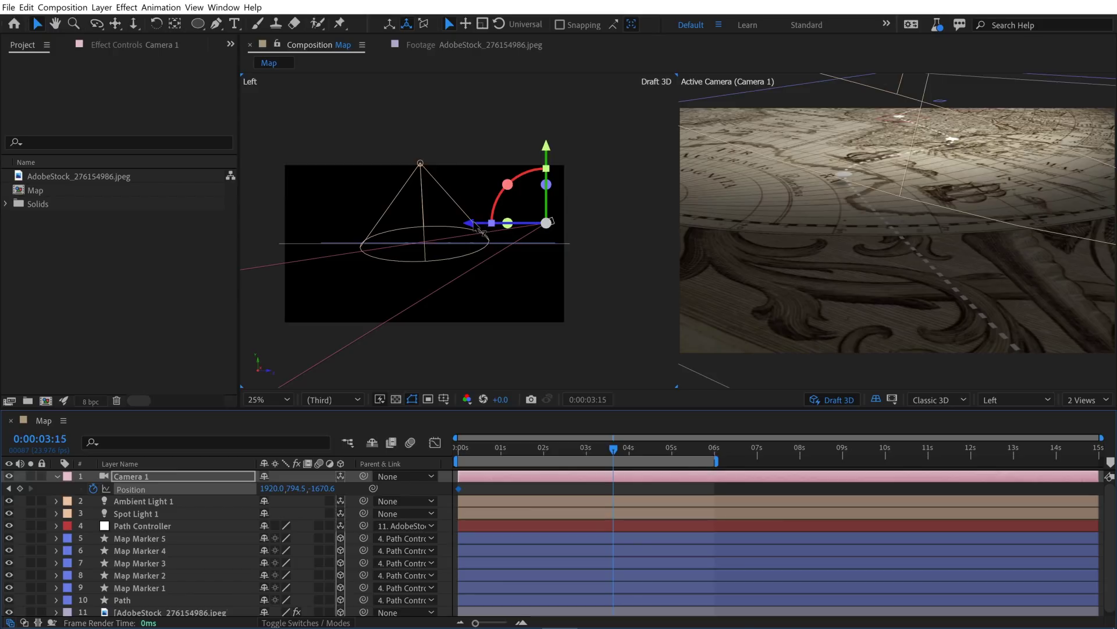
left_click_drag(482, 232, 404, 219)
key("Home")
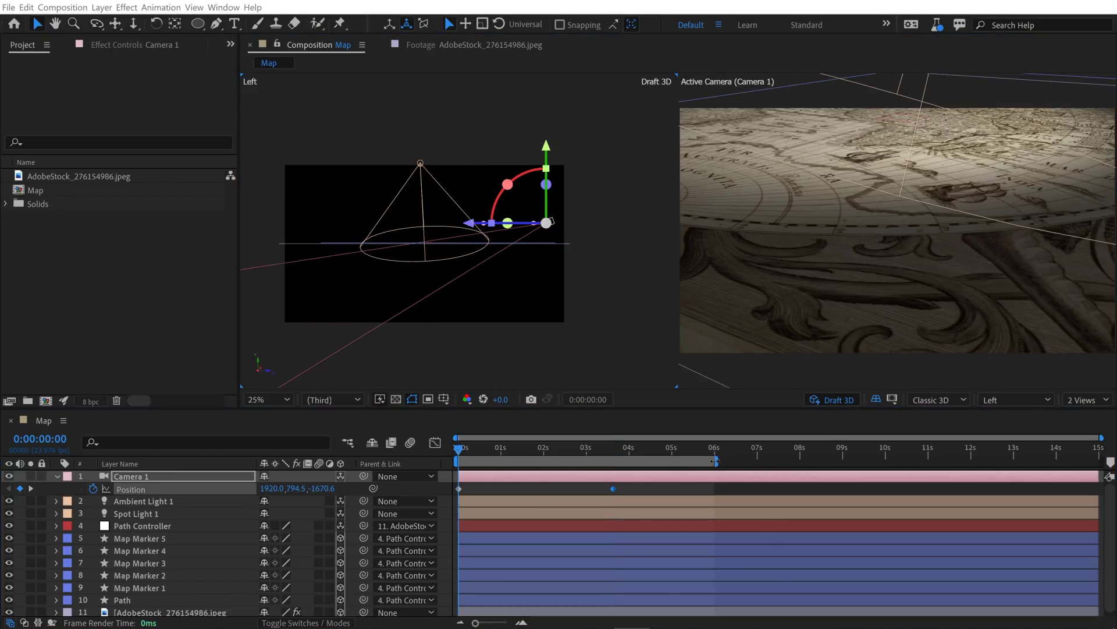
left_click_drag(715, 461, 1101, 461)
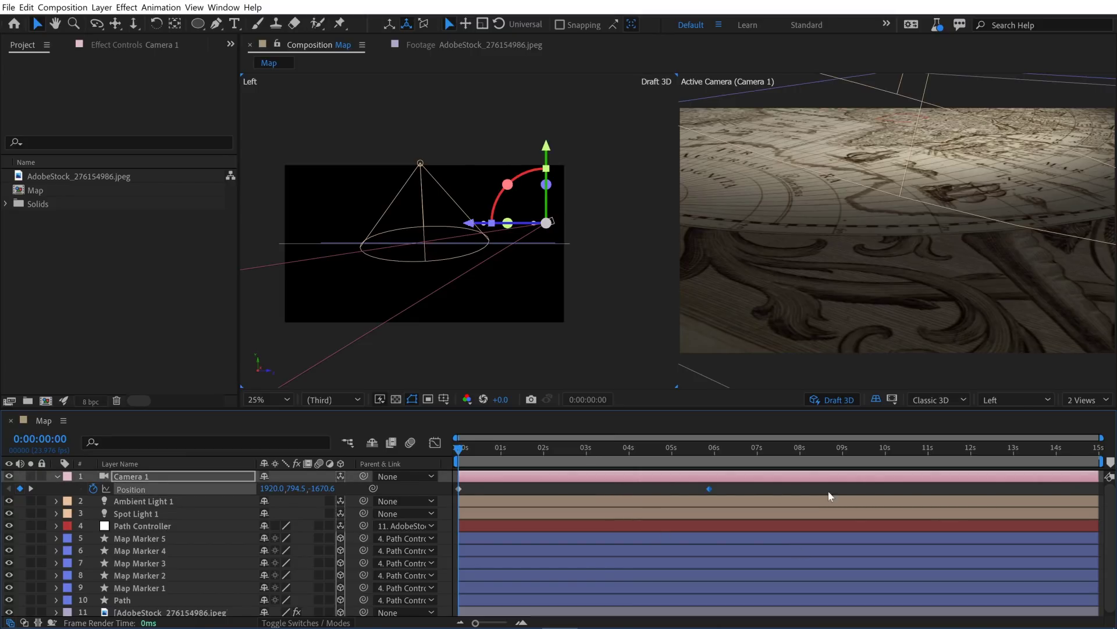
Move the camera's last keyframe to 15 s and the Path's End keyframe to about 10 s, then preview.
left_click_drag(1086, 499, 1101, 496)
scroll(506, 570, "down", 1)
left_click(468, 600)
key("u")
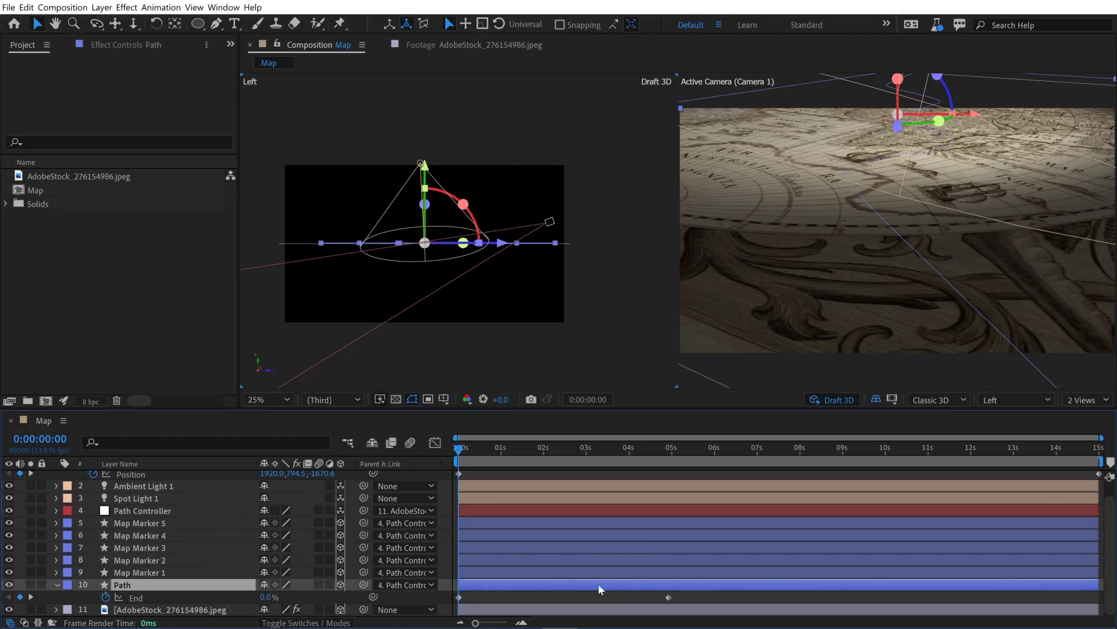
left_click_drag(668, 597, 827, 597)
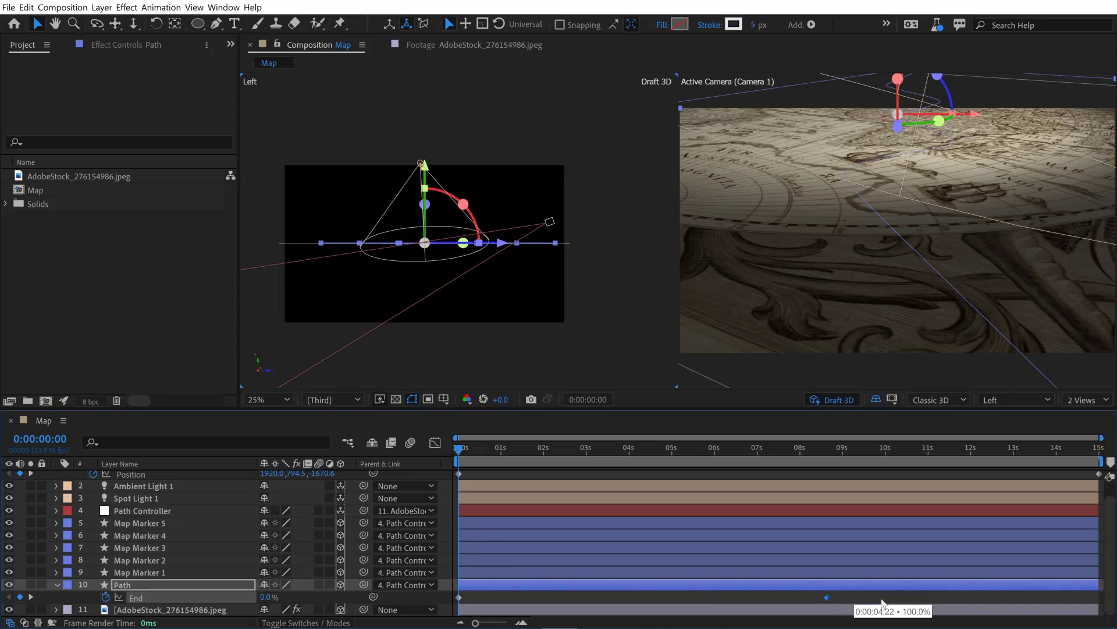
left_click_drag(900, 602, 901, 601)
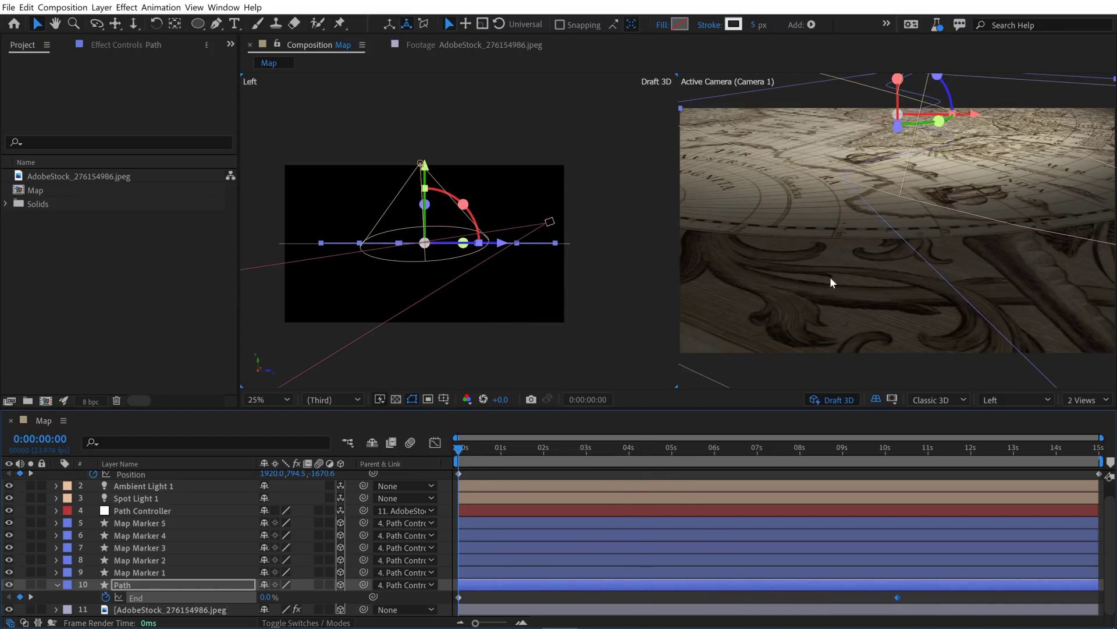
key("grave")
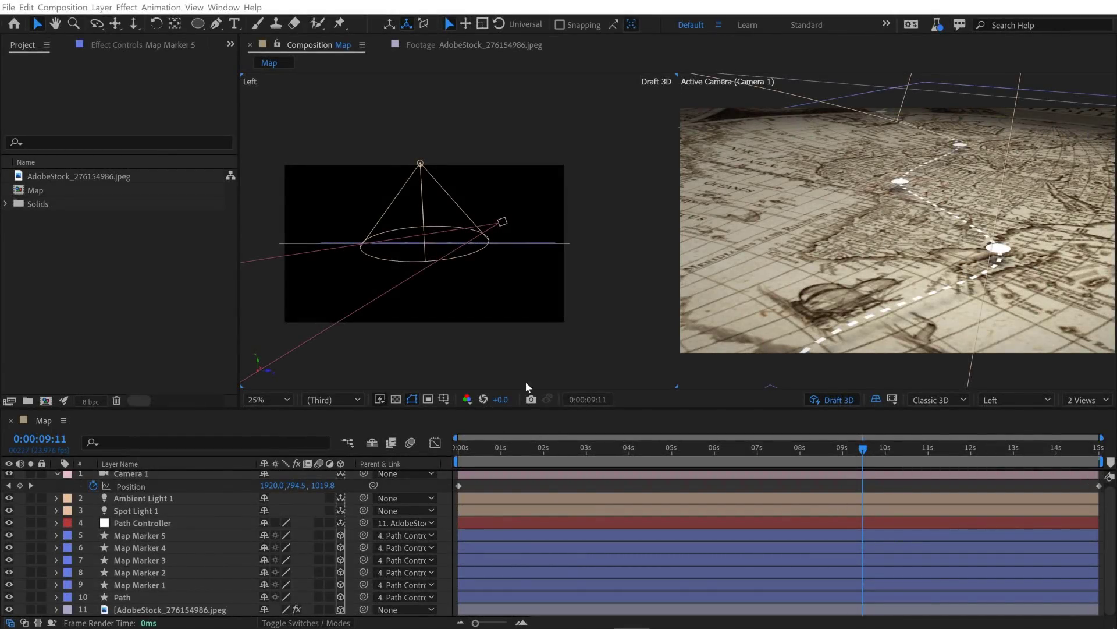
Keyframe the map layer's Z Orientation at 33.5° at 0 s.
left_click(55, 474)
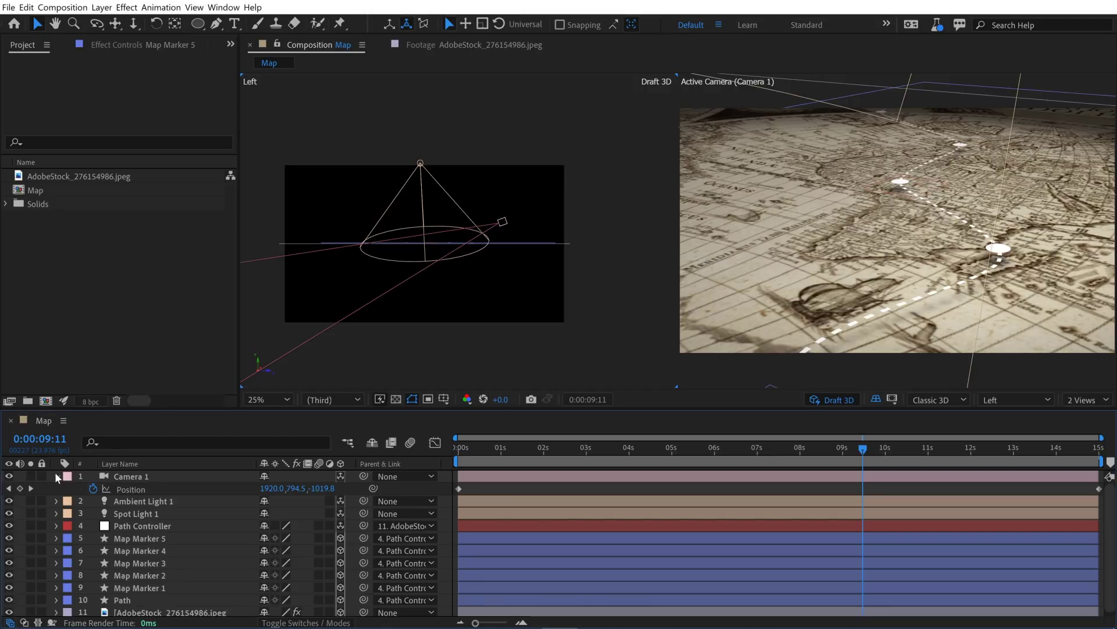
left_click(162, 600)
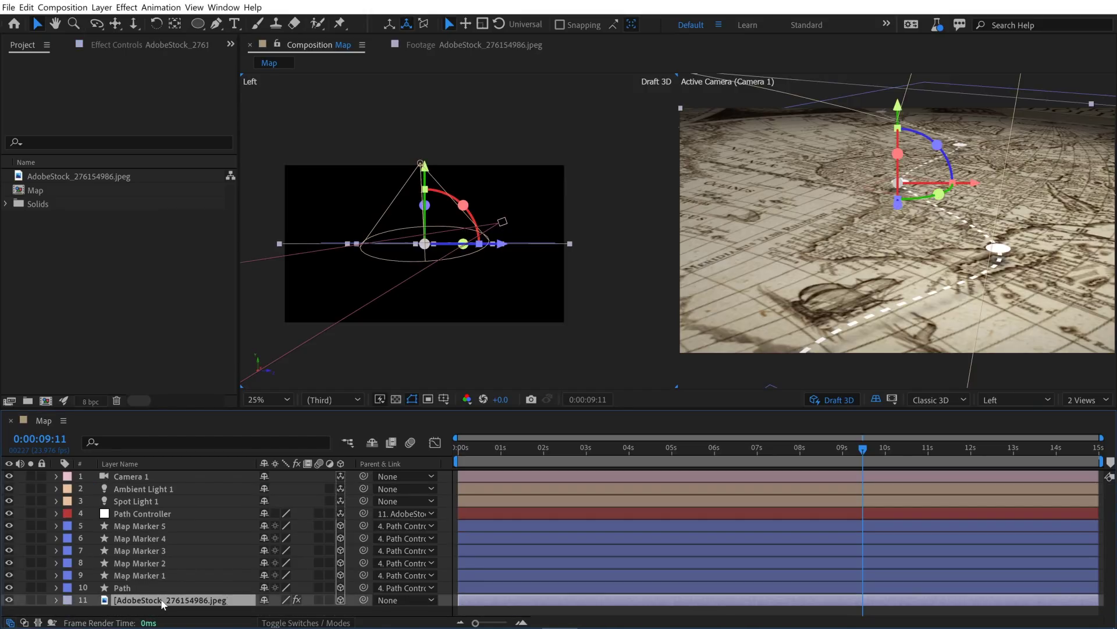
key("r")
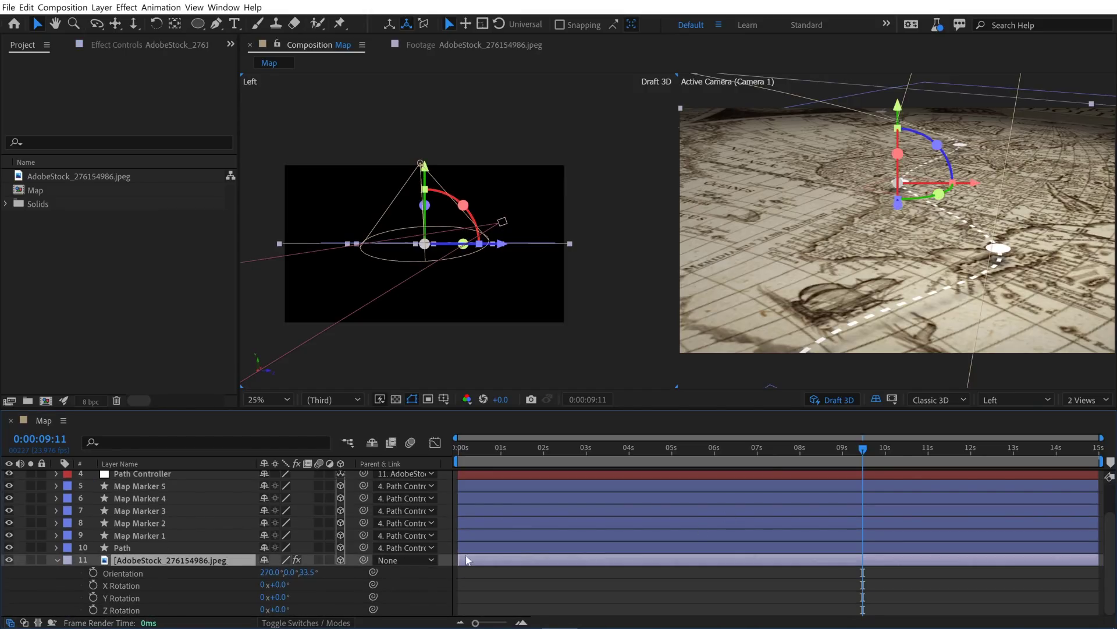
left_click_drag(519, 454, 442, 456)
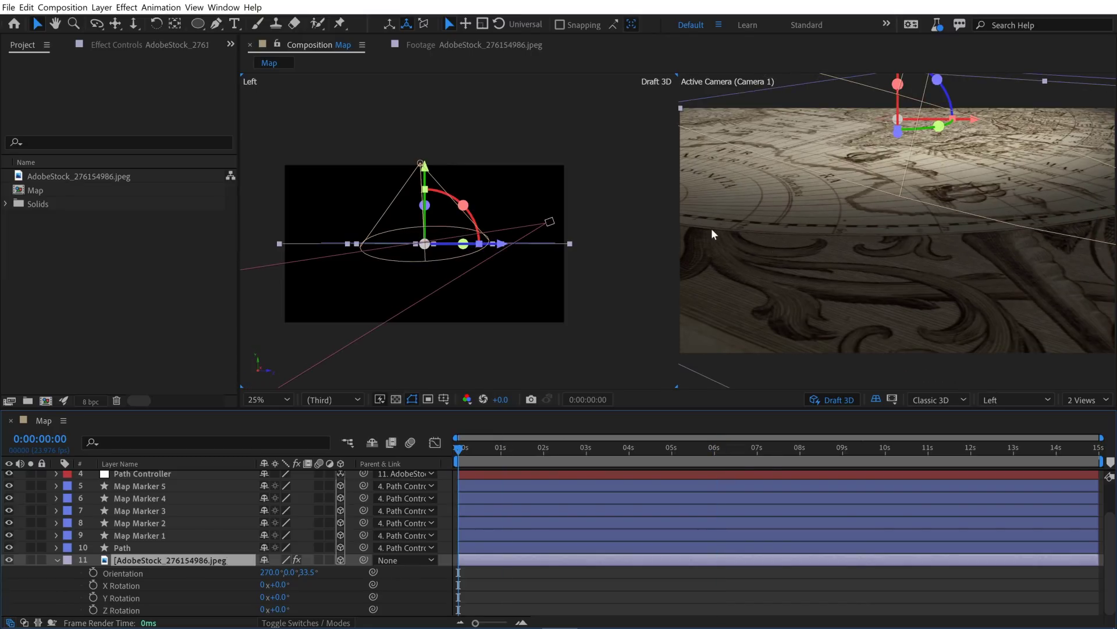
left_click_drag(267, 575, 323, 574)
left_click(93, 571)
left_click(93, 571)
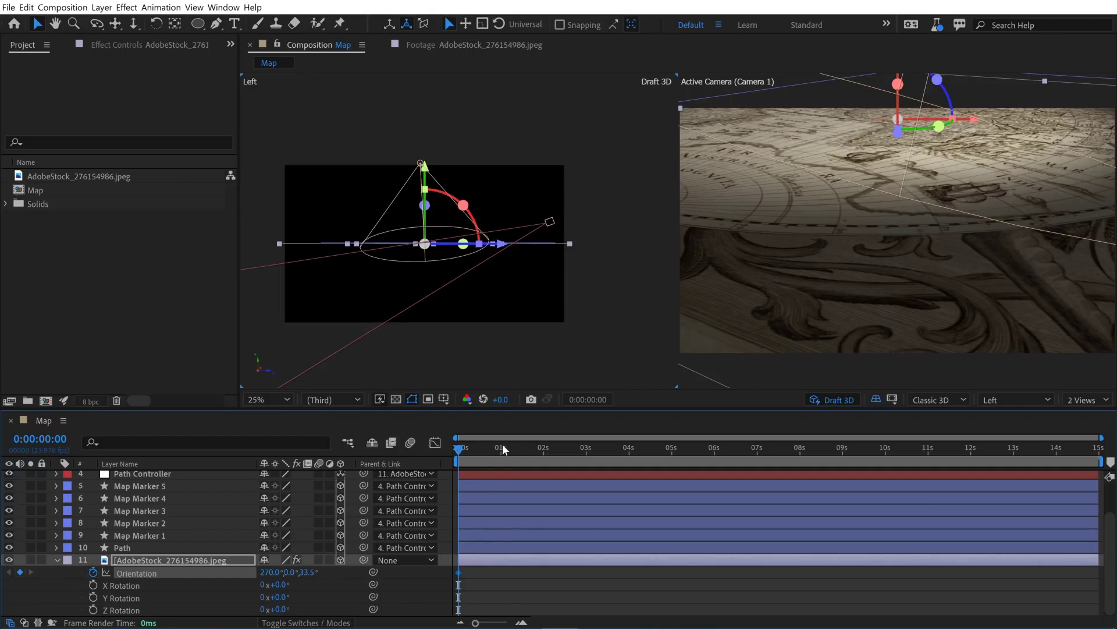
Add a second map Orientation keyframe and move it to the end of the comp.
left_click_drag(501, 444, 518, 447)
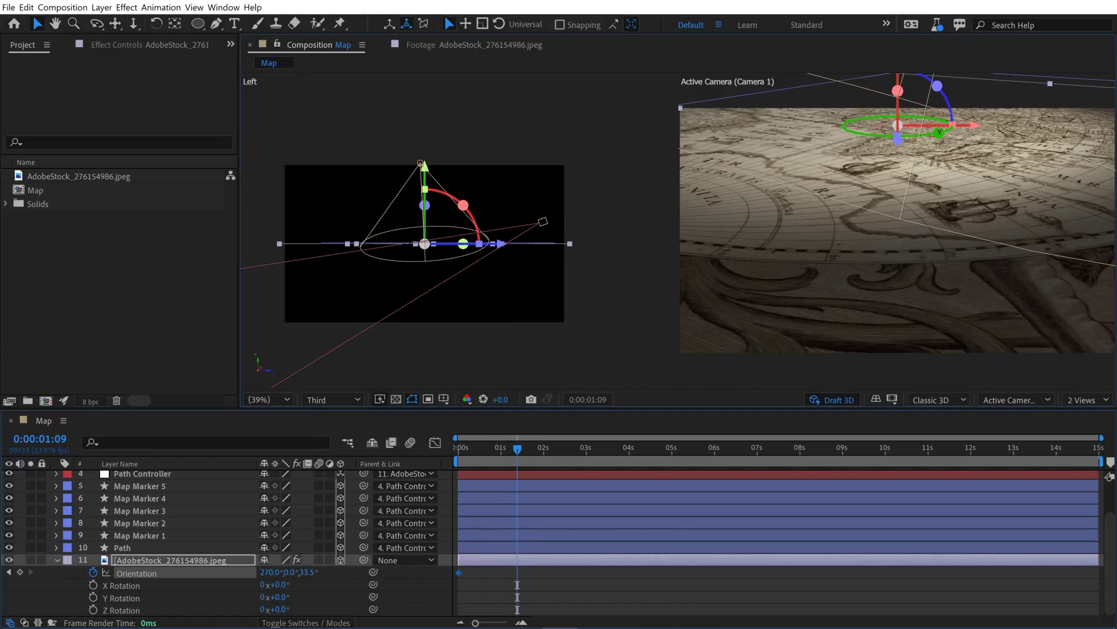
left_click_drag(938, 133, 923, 136)
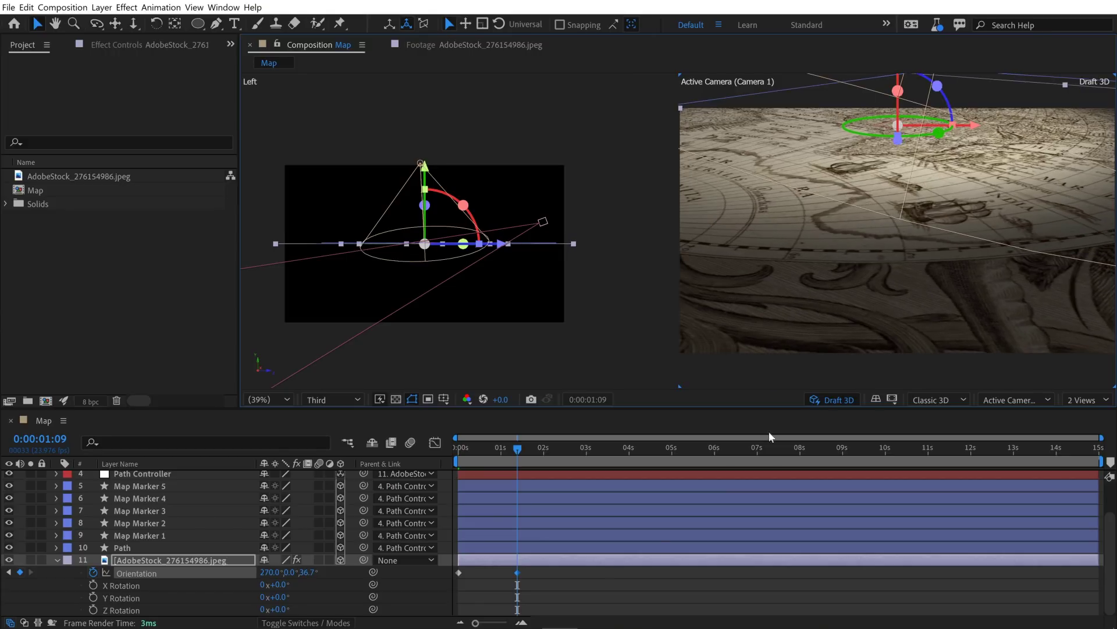
left_click_drag(517, 572, 645, 572)
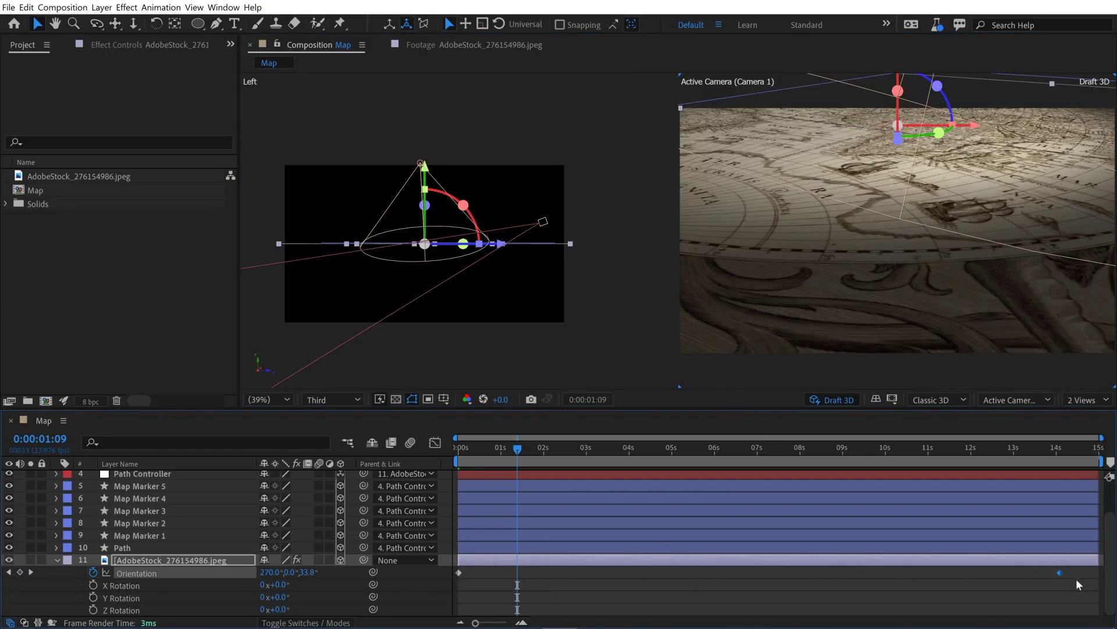
left_click_drag(1077, 579, 1093, 582)
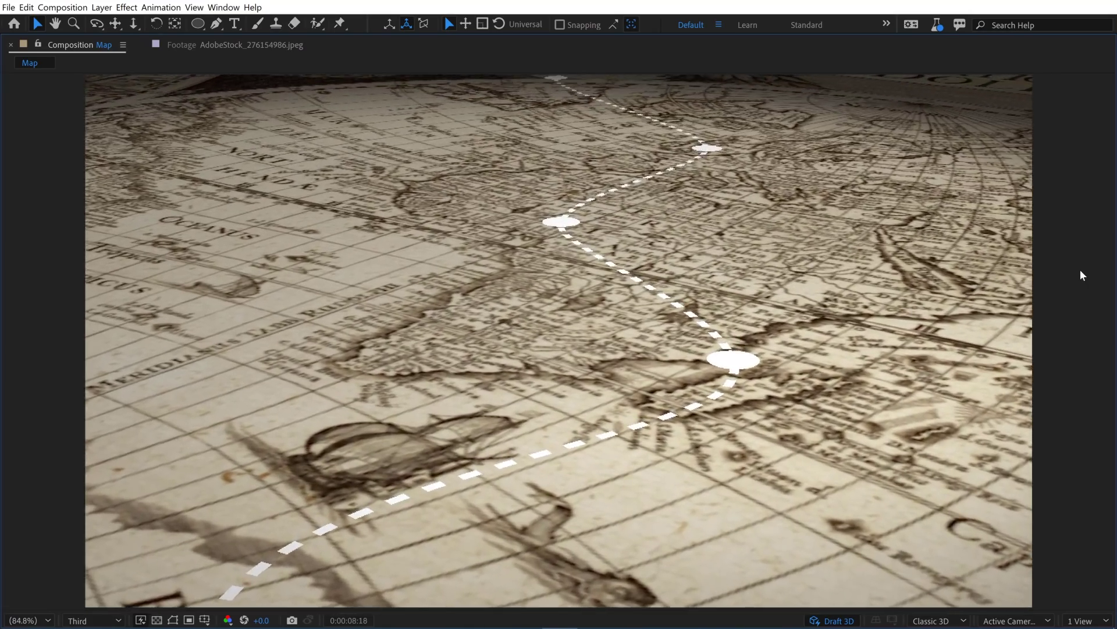
Replay the rotating map flyover in the maximized viewer, then restore the full workspace.
key("grave")
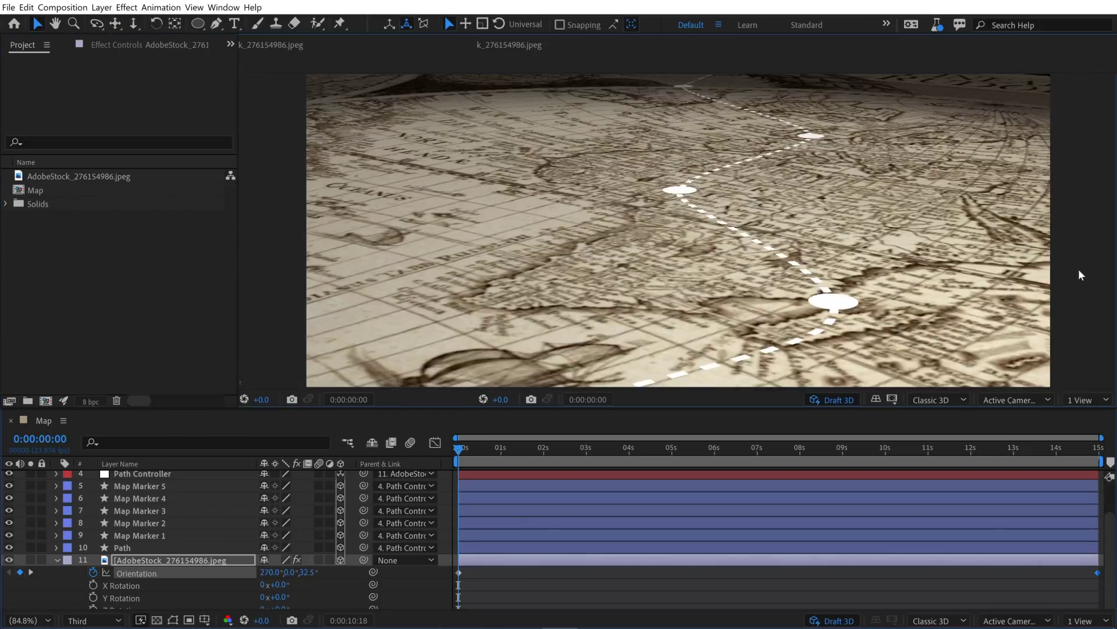
key("space")
key("grave")
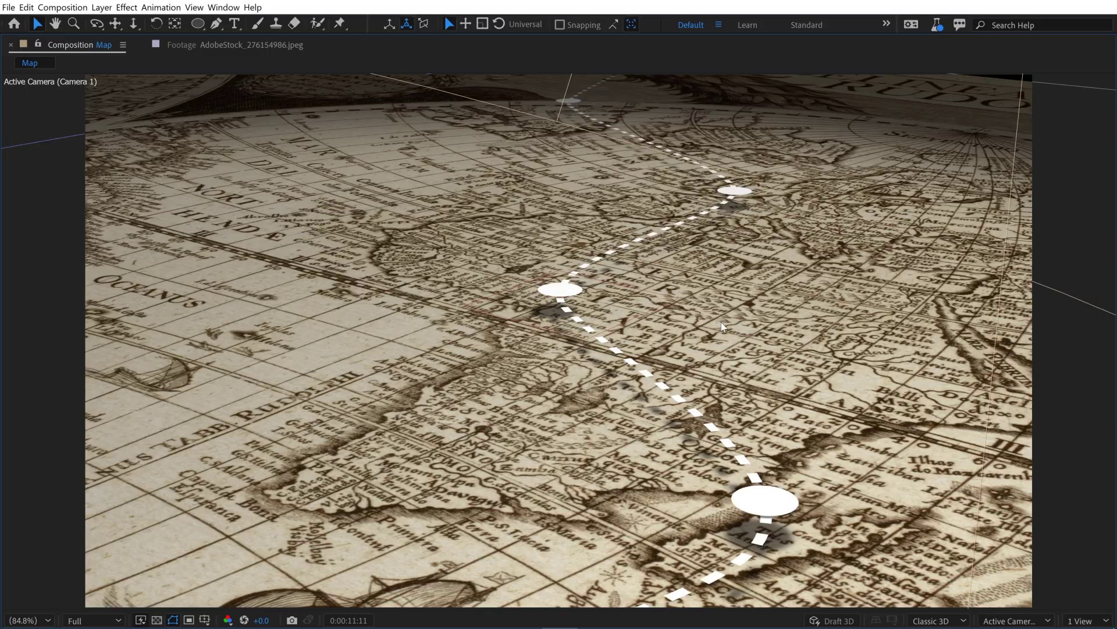
key("grave")
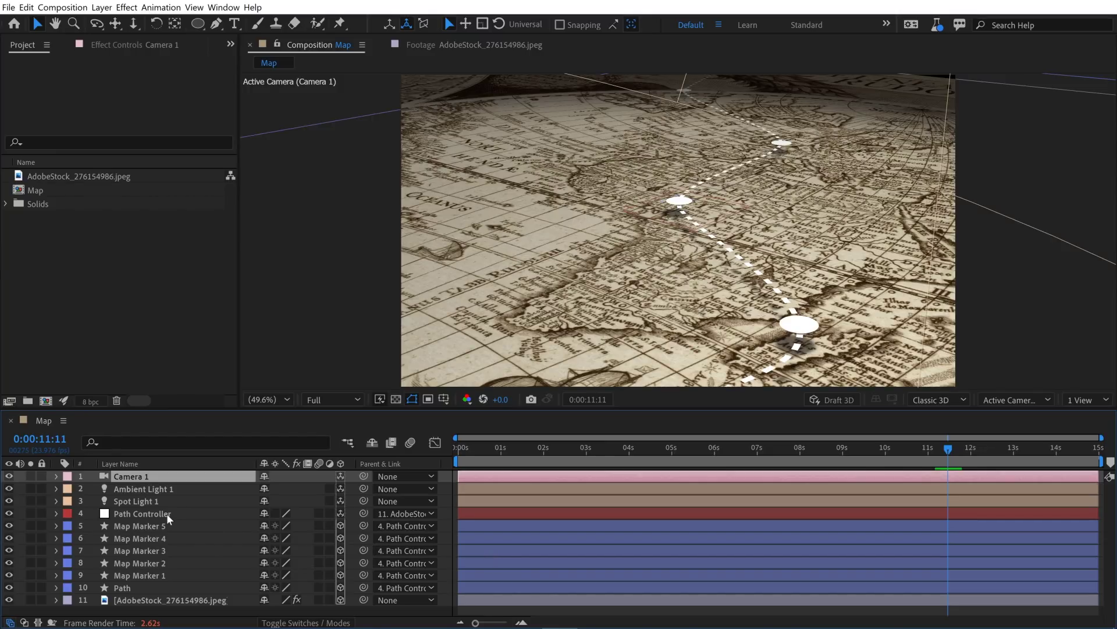
Enable Depth of Field in Camera 1's settings and inspect the blur in the maximized viewer.
double_click(136, 478)
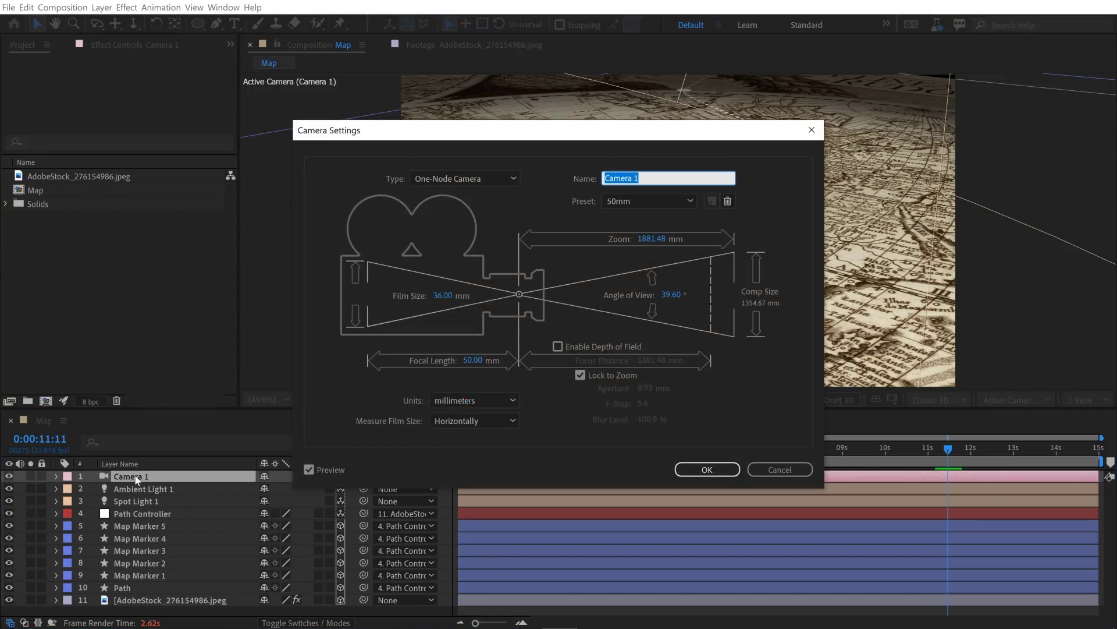
left_click_drag(601, 130, 439, 141)
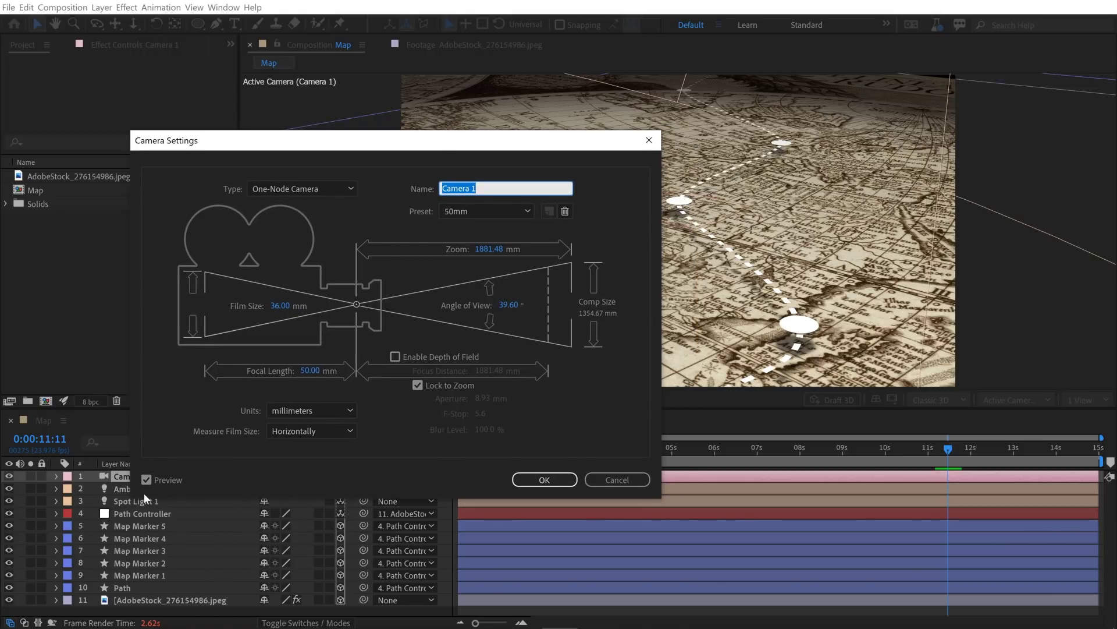
left_click(395, 357)
left_click(469, 458)
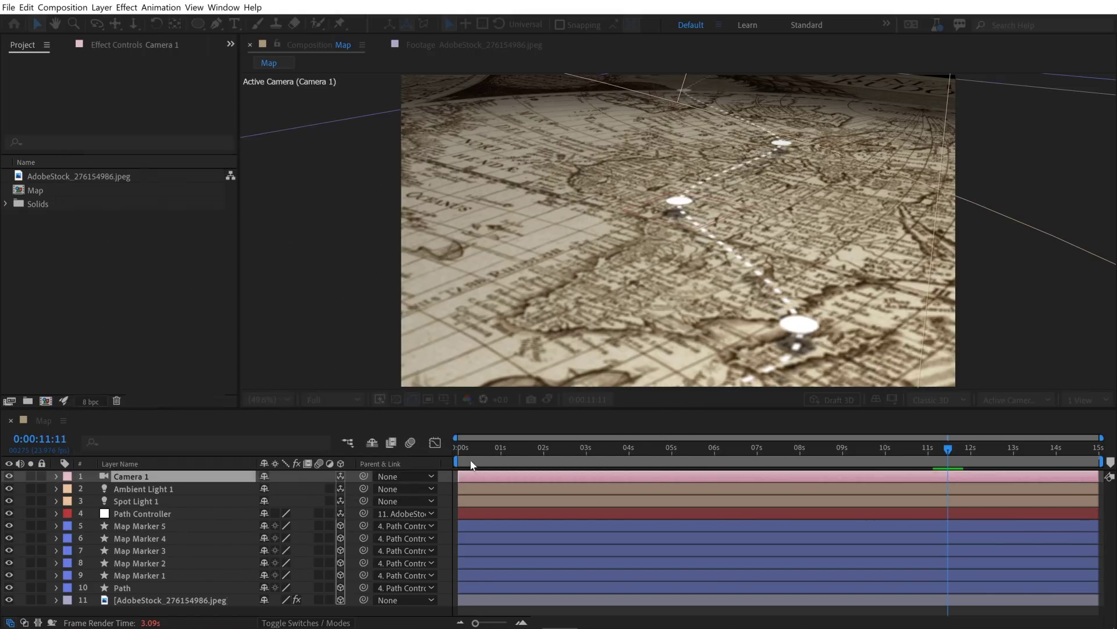
key("grave")
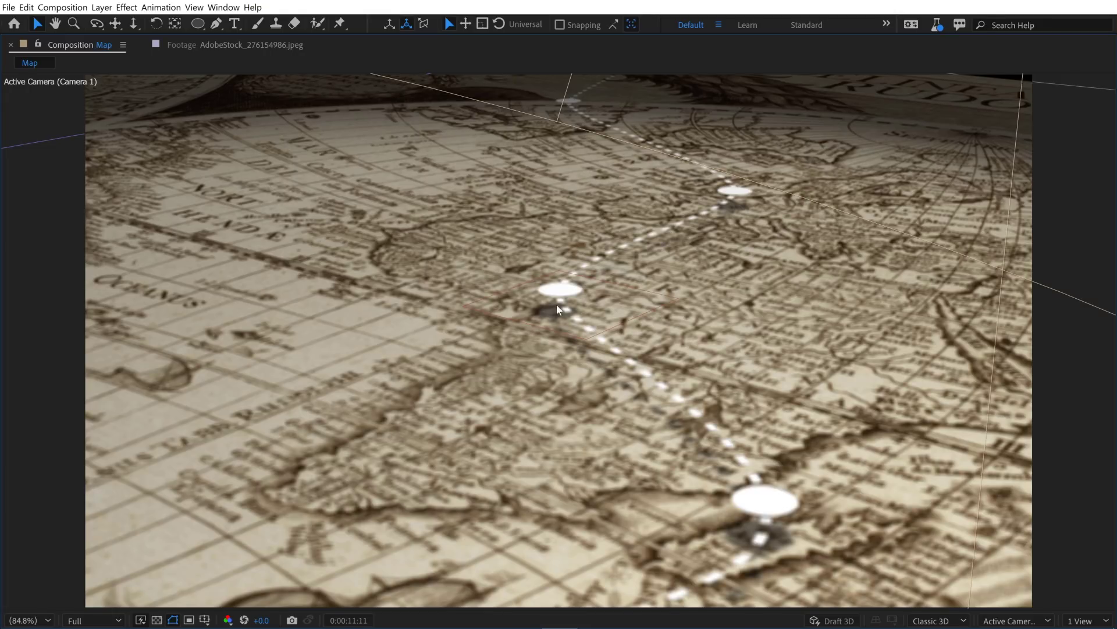
key("grave")
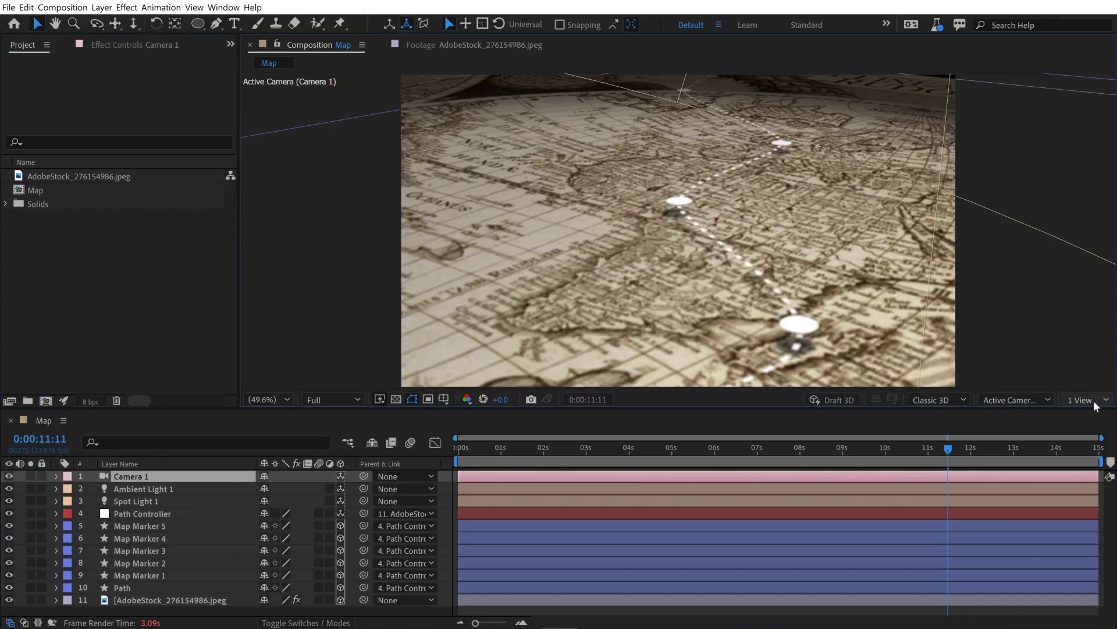
Split the viewer into 2 Views and pan the Left view to centre the camera.
left_click(1068, 401)
left_click(1042, 430)
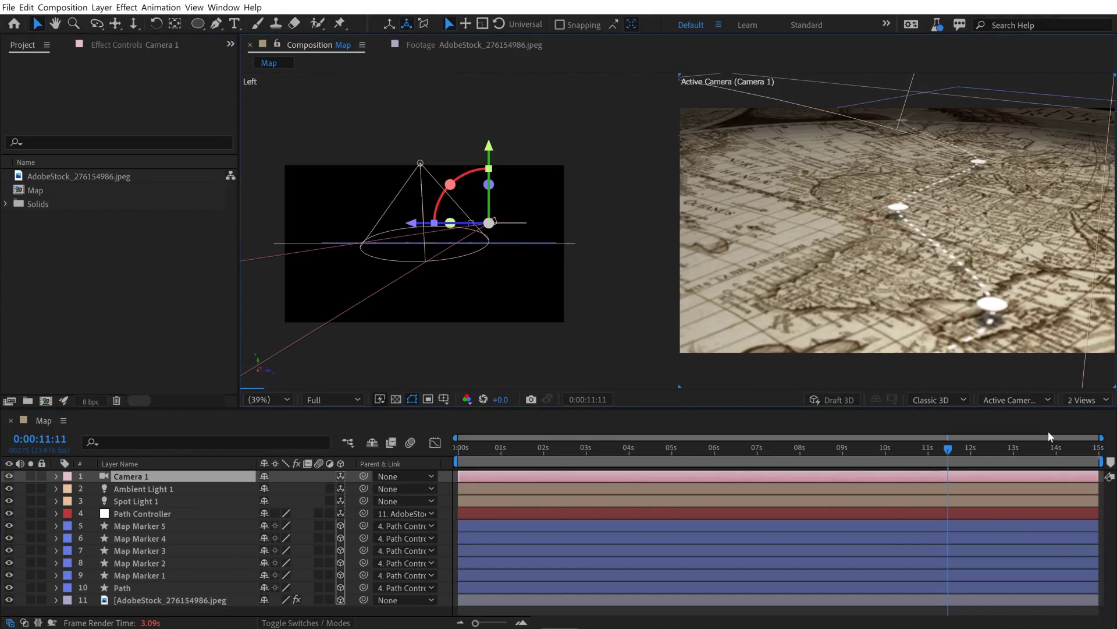
key("h")
left_click_drag(424, 248, 458, 249)
Unlock Camera 1's focus from zoom and set its Focus Distance to 350 mm.
key("v")
double_click(125, 477)
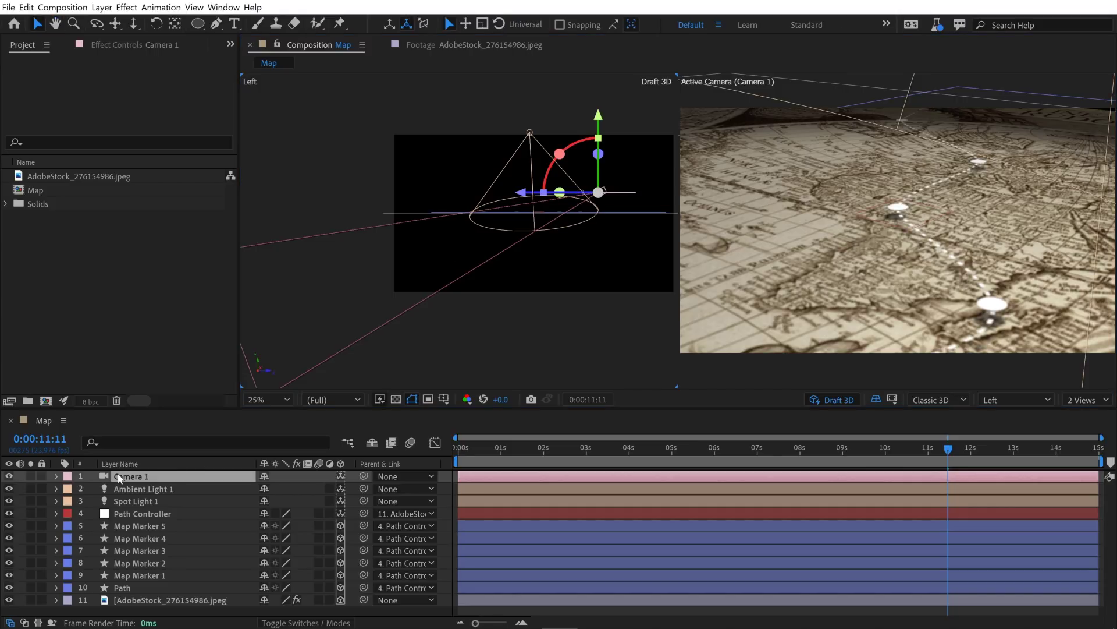
left_click_drag(357, 124, 886, 237)
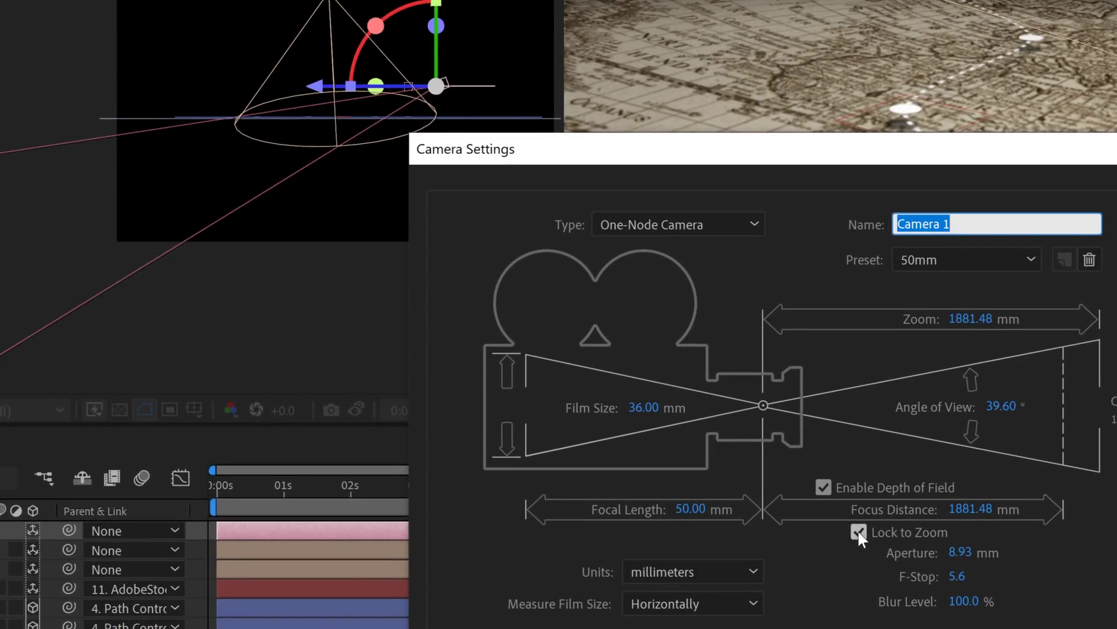
left_click(858, 532)
left_click_drag(971, 508, 801, 520)
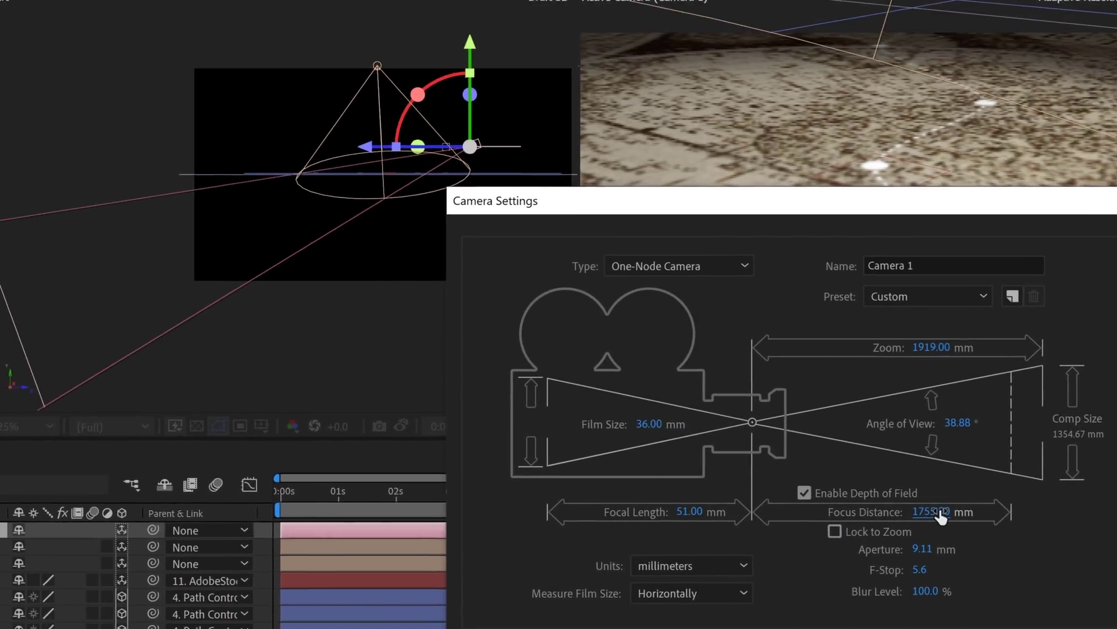
left_click_drag(941, 518, 802, 524)
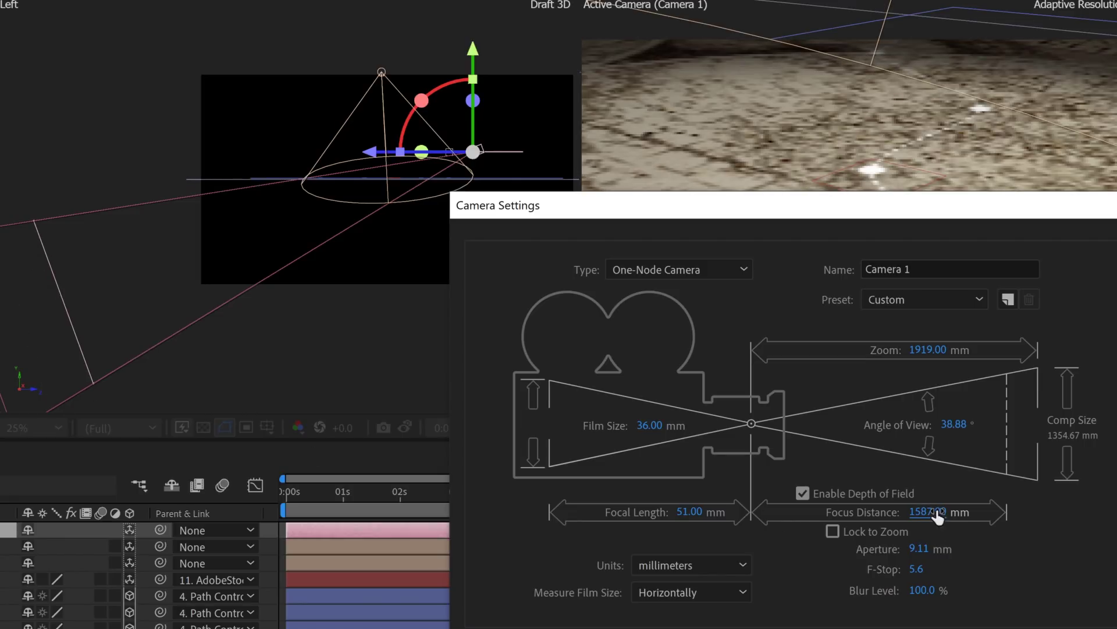
left_click_drag(930, 512, 778, 512)
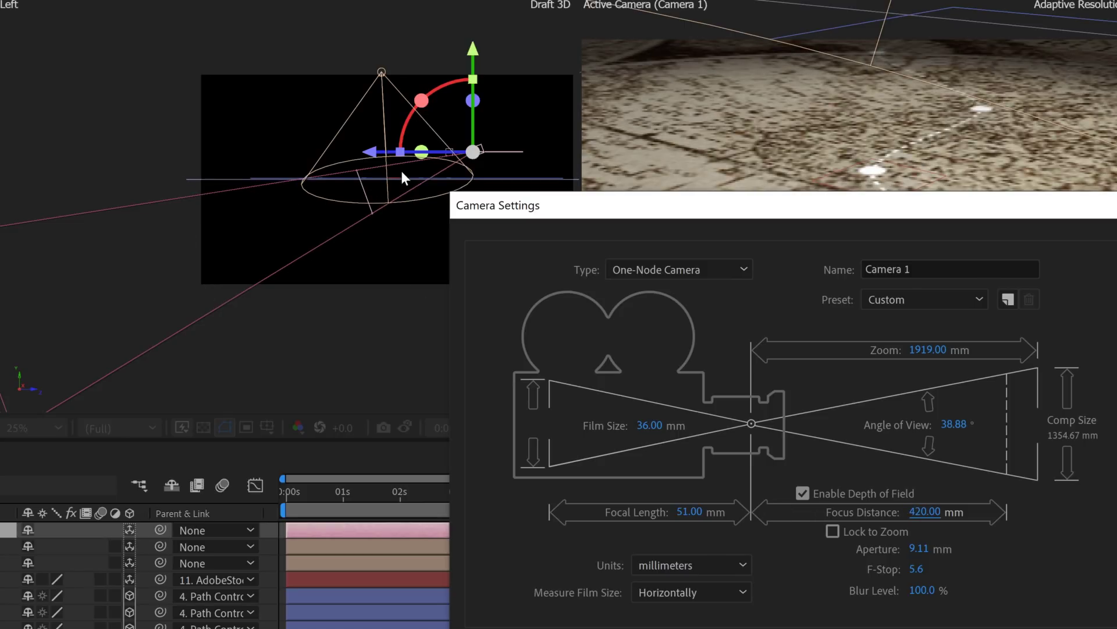
left_click_drag(926, 512, 918, 513)
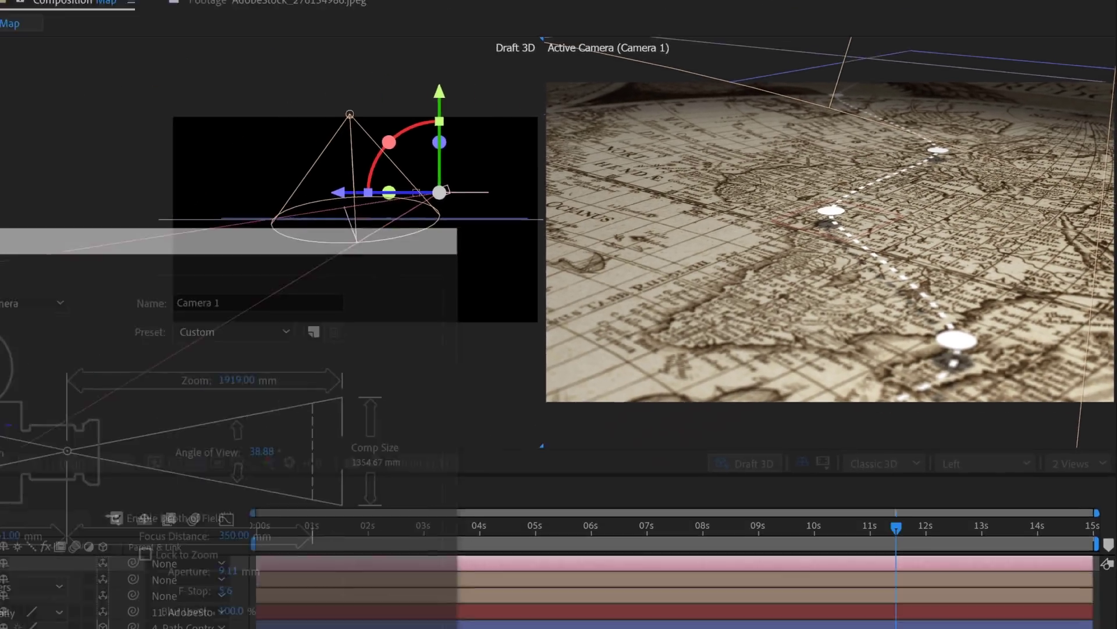
key("Return")
Reveal Camera 1's Camera Options properties in the timeline.
left_click(56, 476)
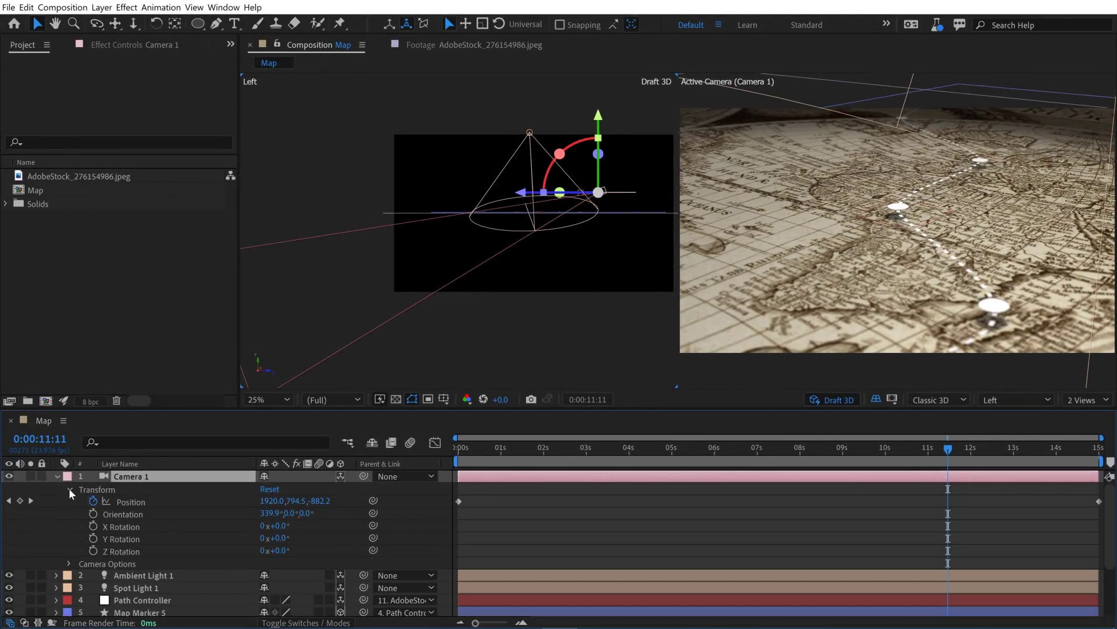
left_click(70, 490)
left_click(69, 502)
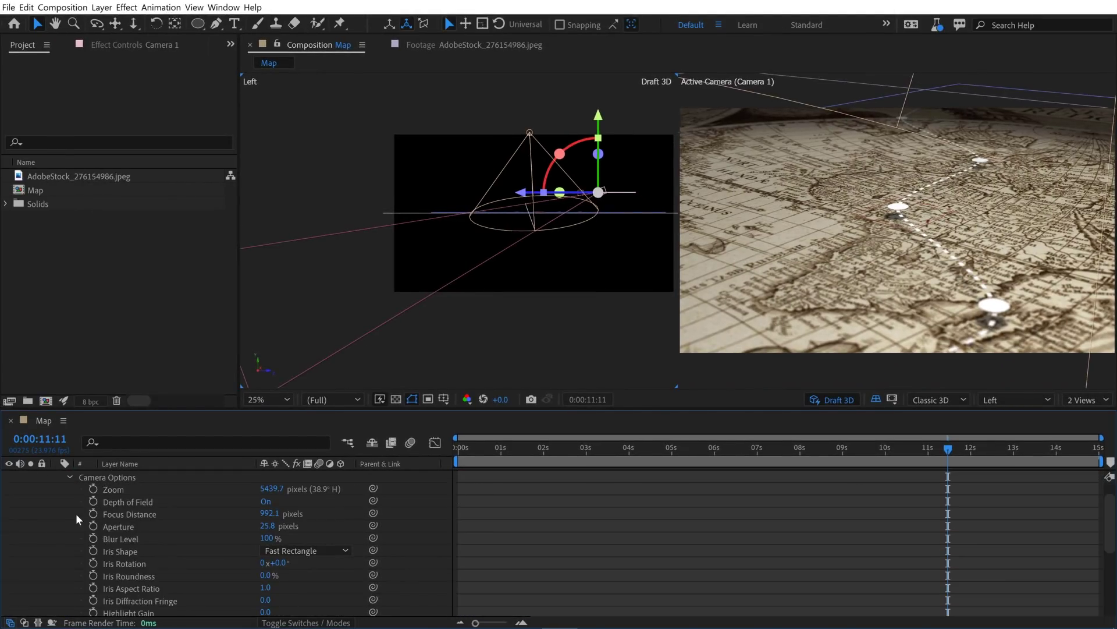
scroll(207, 532, "up", 1)
Set Camera 1's F-Stop to 2 in its Camera Settings.
double_click(120, 477)
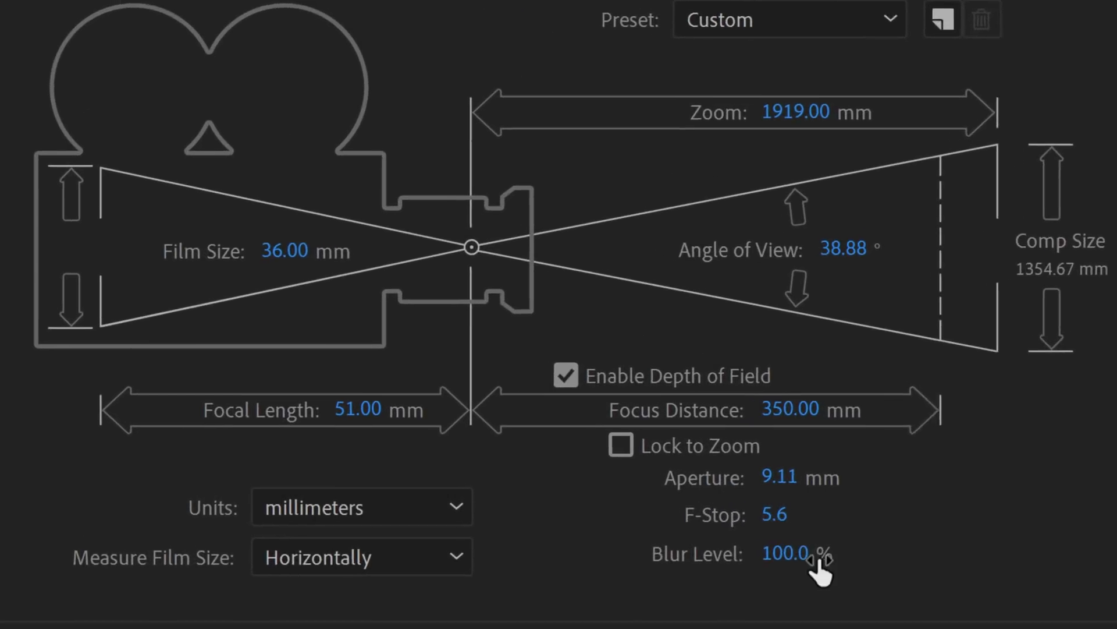
left_click(778, 516)
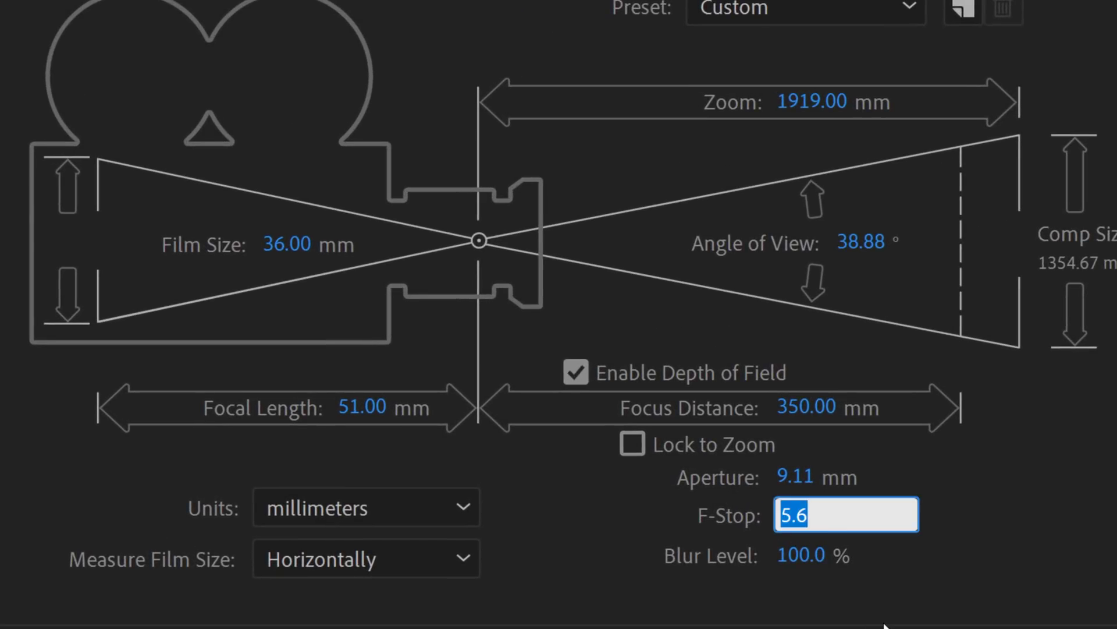
type("2")
key("Return")
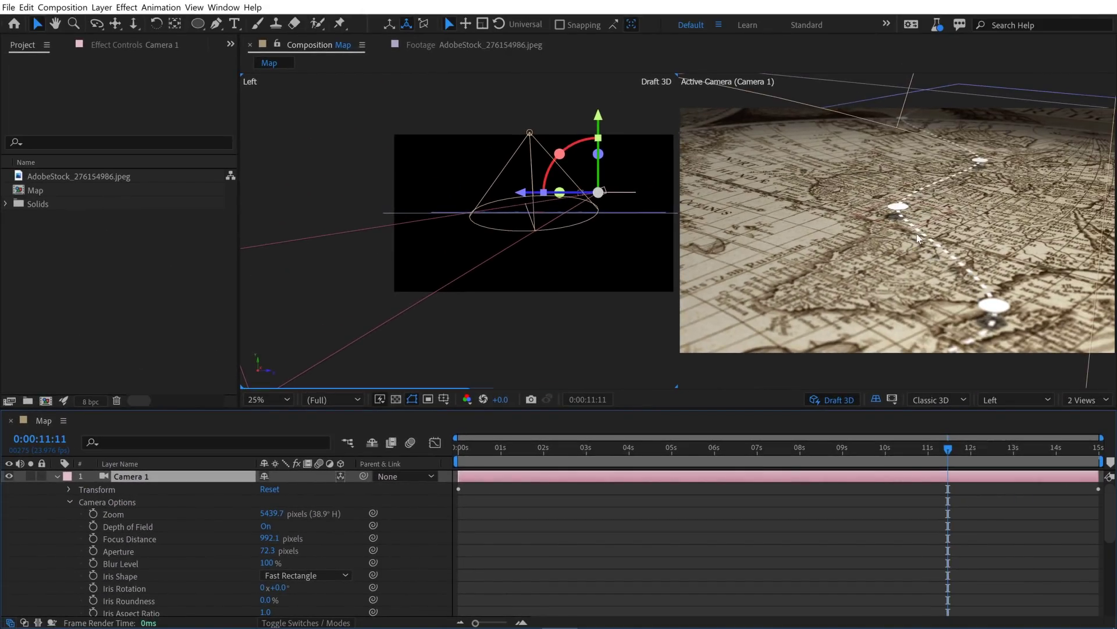
Change Camera 1's F-Stop to 4, giving a 36.1-pixel aperture.
double_click(472, 476)
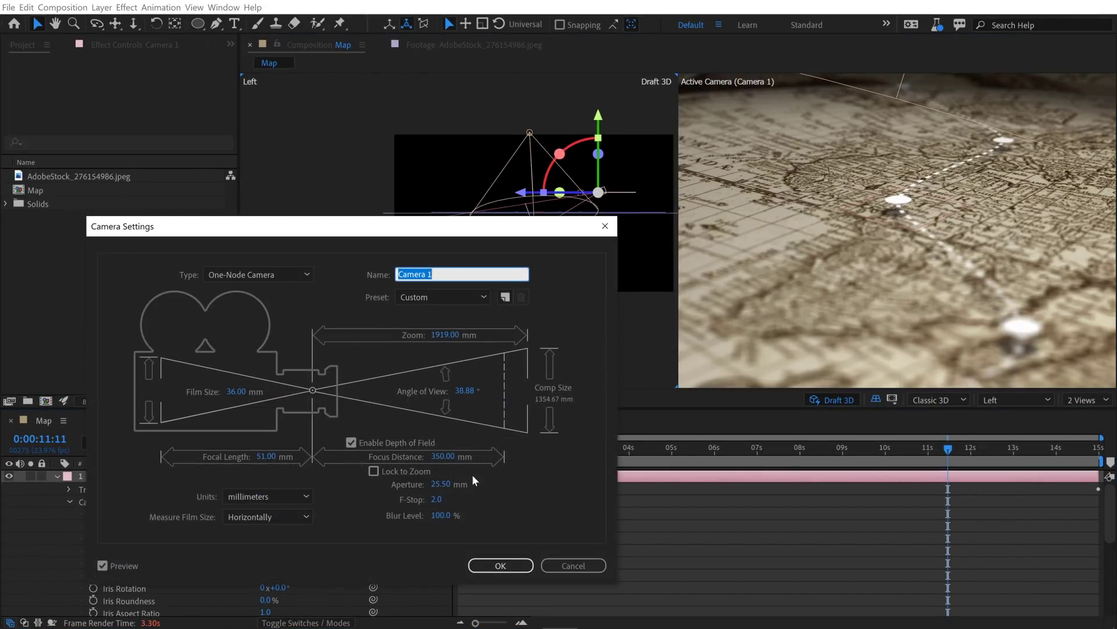
left_click(437, 499)
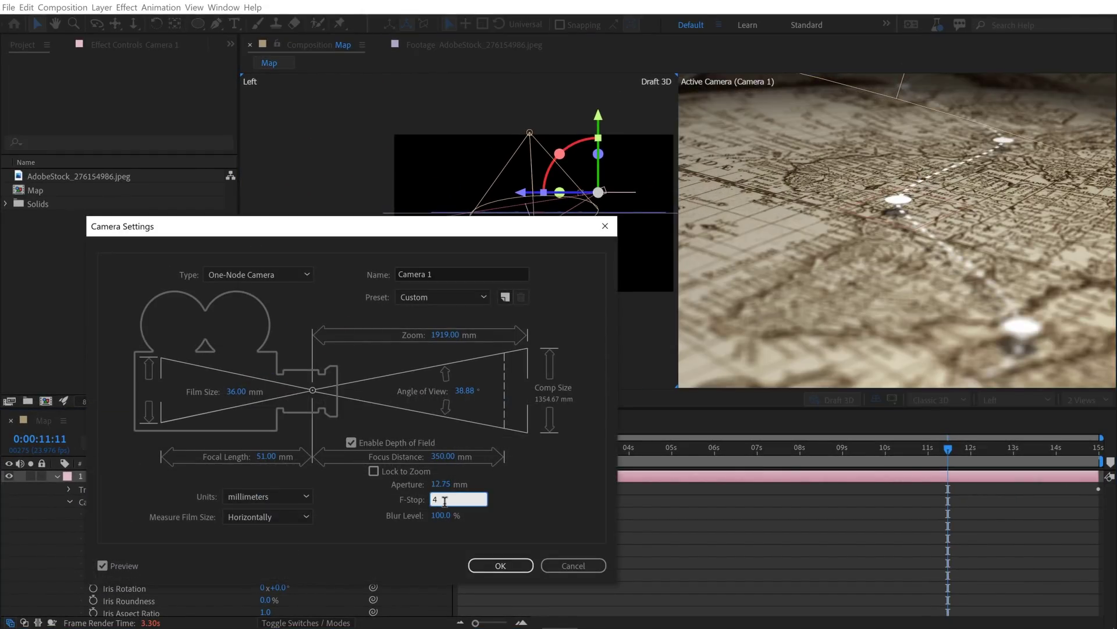
key("Return")
Scrub Camera 1's Focus Distance down slightly from 992.1 pixels.
left_click_drag(265, 538, 260, 538)
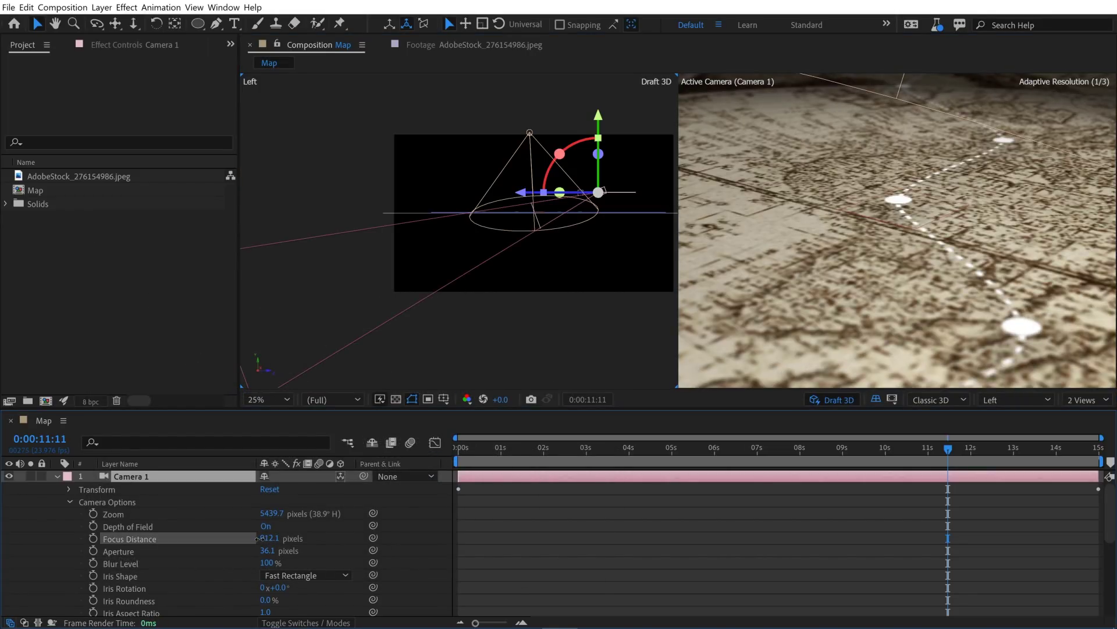